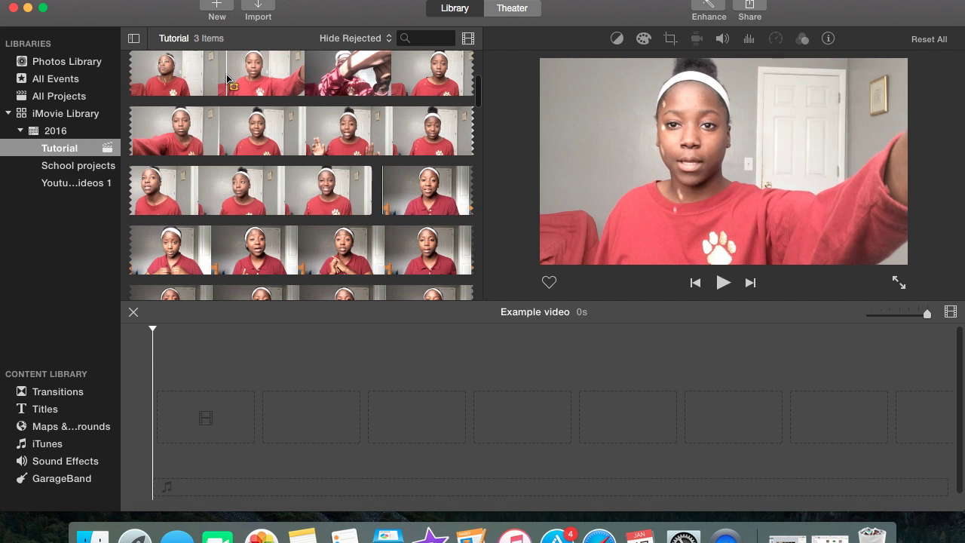
# Step: Add the first clip of the Tutorial event to the empty Example video timeline
pyautogui.click(227, 73)
pyautogui.moveTo(226, 74); pyautogui.dragTo(175, 396)
# Step: Position the playhead on a smiling frame near the clip's start and take a screenshot of the preview image only
pyautogui.moveTo(170, 335); pyautogui.dragTo(260, 334)
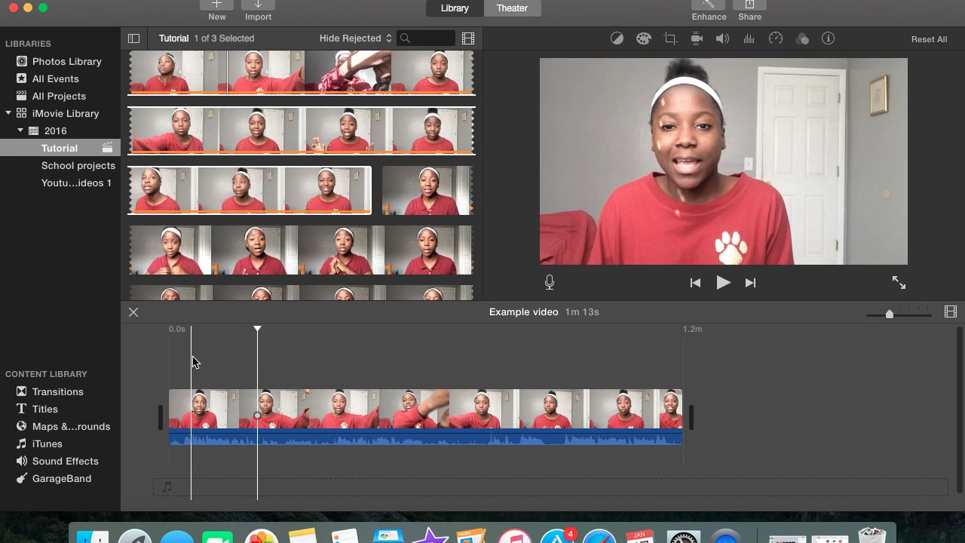
pyautogui.click(197, 363)
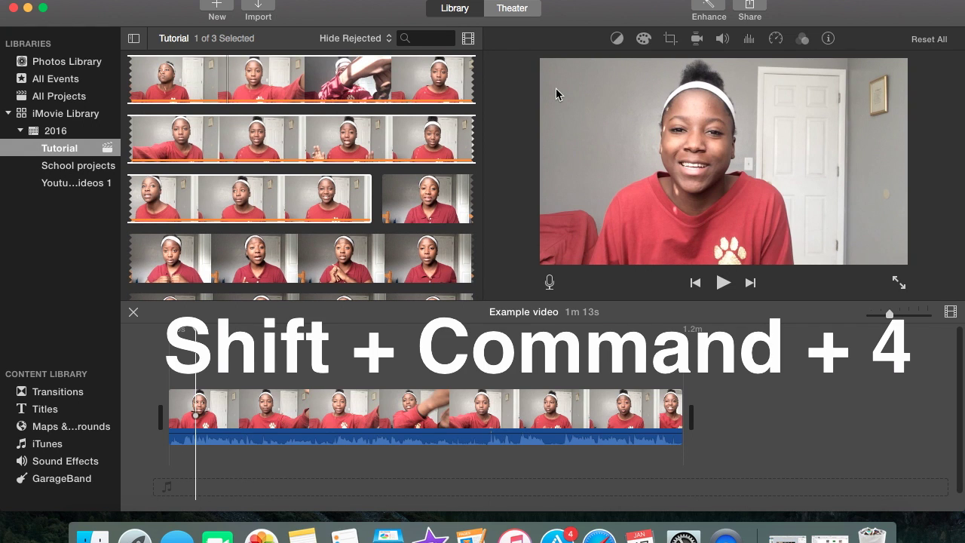
pyautogui.press('shift+super+4')
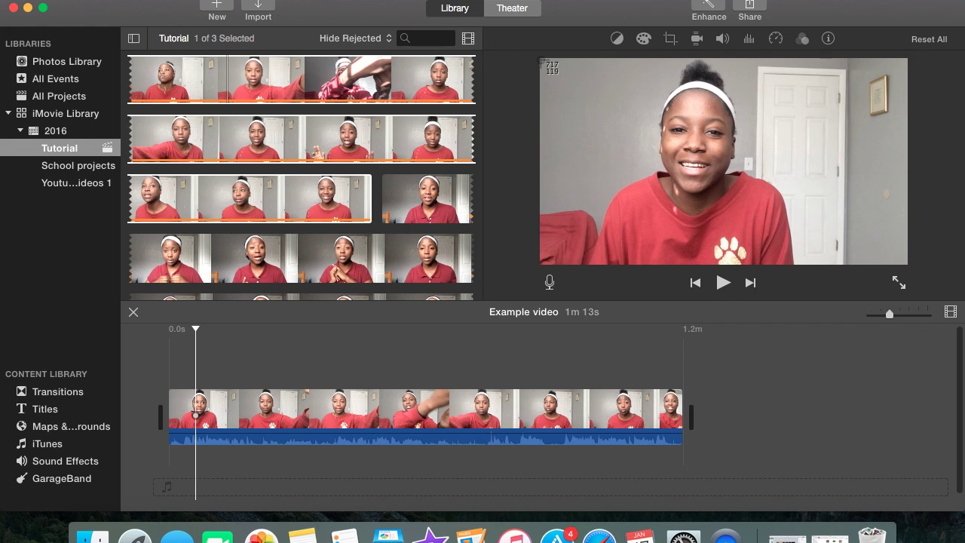
pyautogui.moveTo(540, 59); pyautogui.dragTo(908, 264)
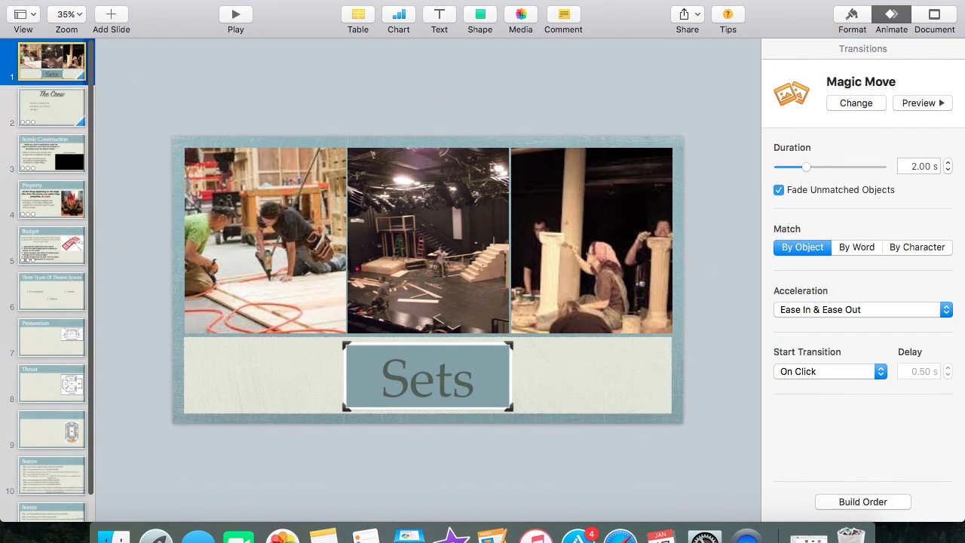
# Step: In Keynote, create a new presentation with the White theme in Wide format
pyautogui.click(104, 2)
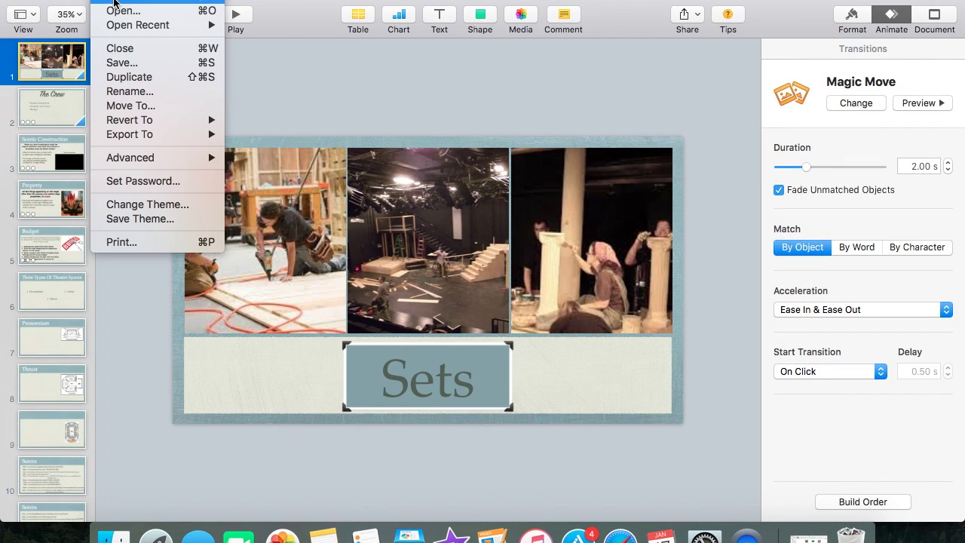
pyautogui.click(147, 205)
pyautogui.click(412, 124)
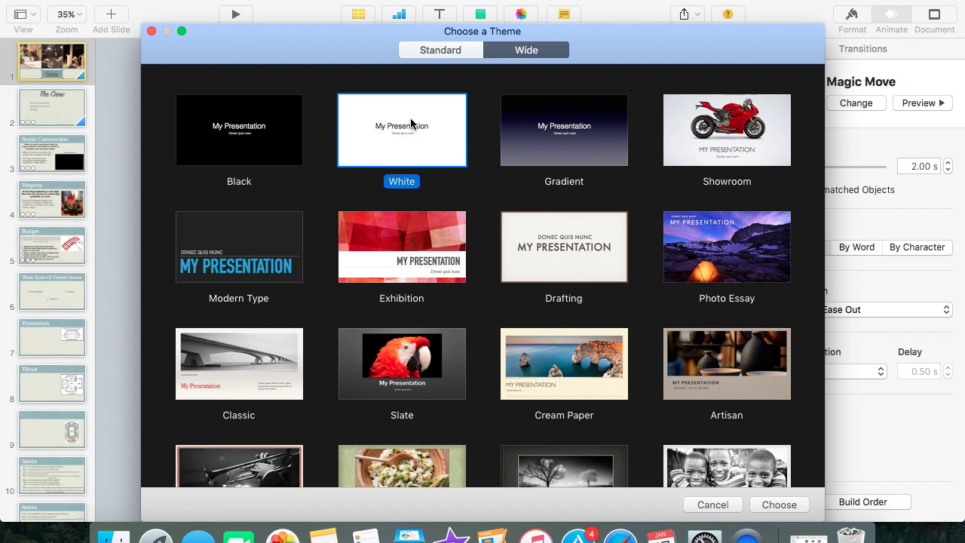
pyautogui.click(520, 53)
pyautogui.click(795, 508)
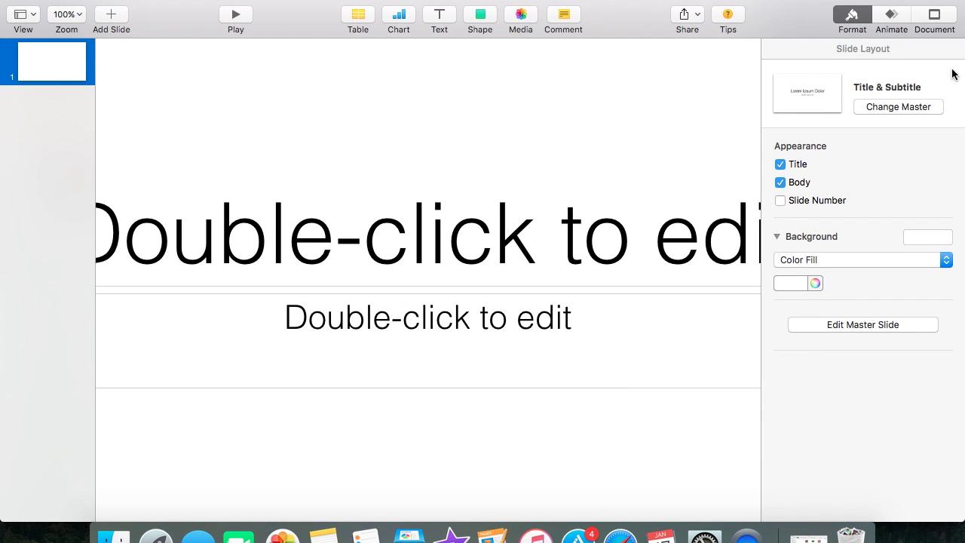
# Step: Change the slide's master to Blank and fit the whole slide in view
pyautogui.click(904, 106)
pyautogui.click(886, 471)
pyautogui.scroll(-5, 578, 370)
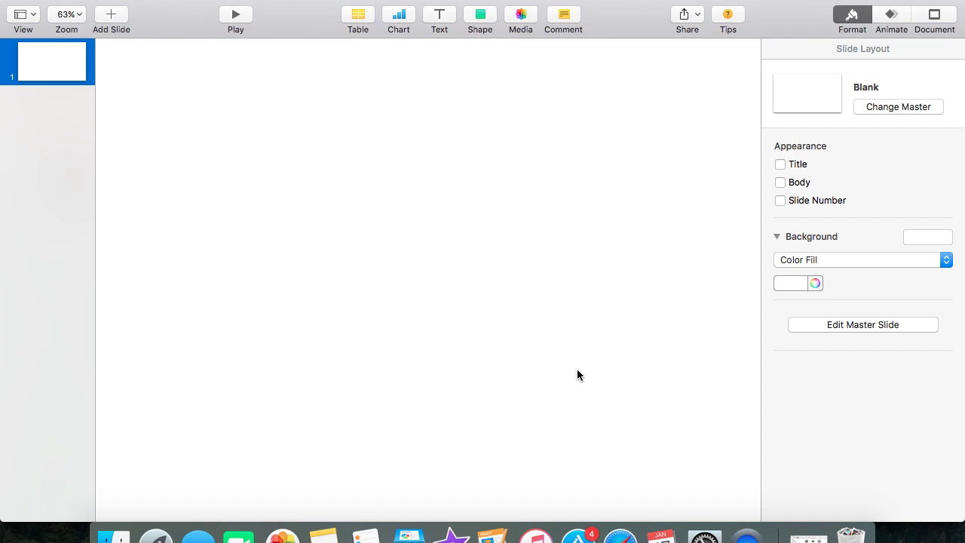
pyautogui.scroll(-3, 577, 374)
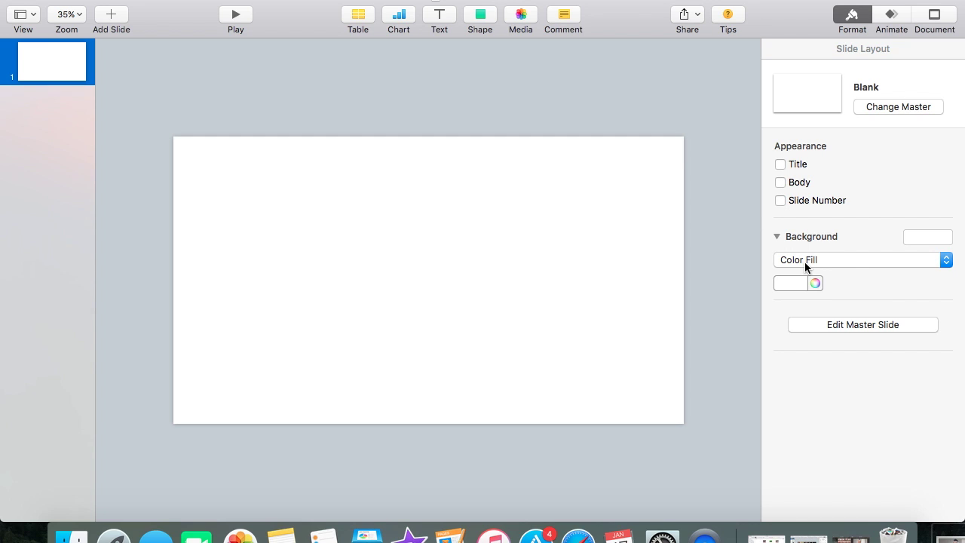
# Step: Try several green shades for the slide background and settle on the medium green colour fill
pyautogui.click(801, 283)
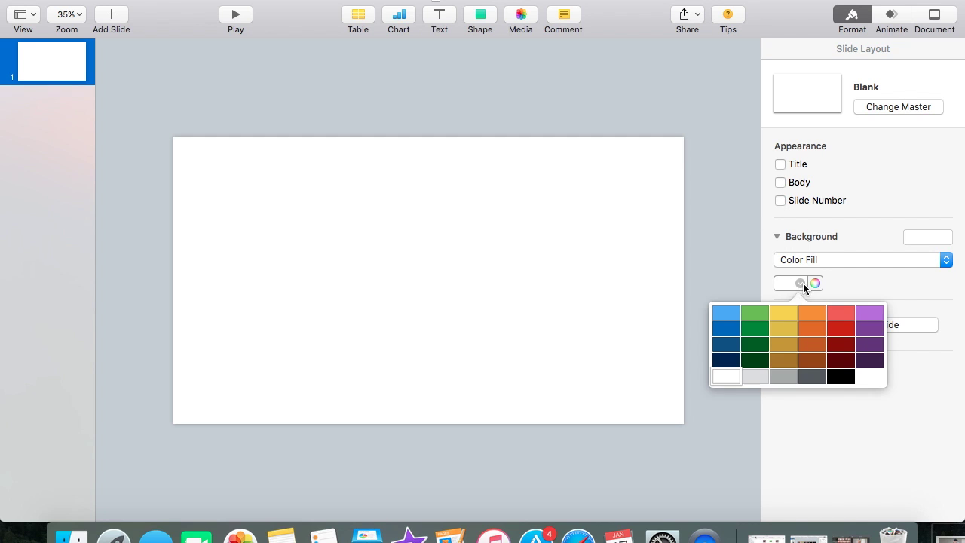
pyautogui.click(754, 362)
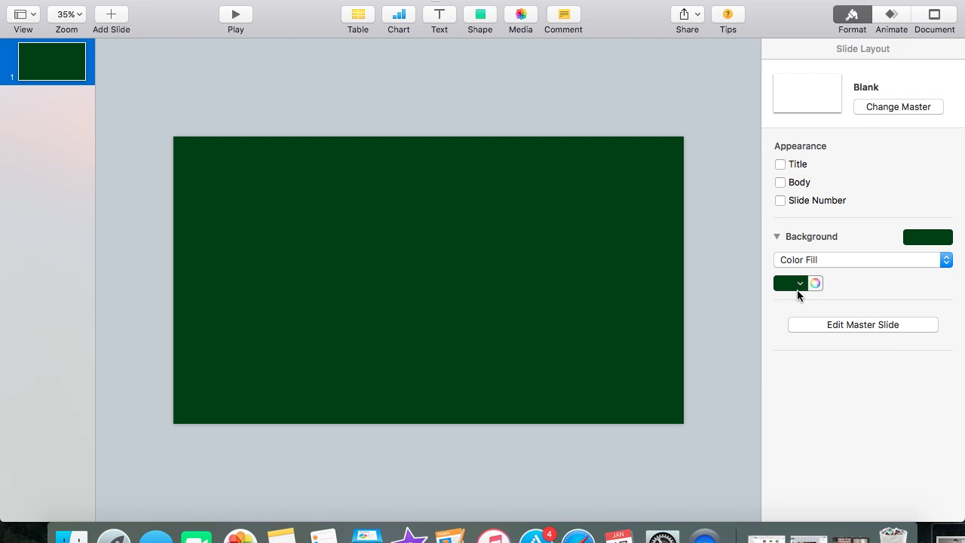
pyautogui.click(797, 292)
pyautogui.click(754, 345)
pyautogui.click(786, 284)
pyautogui.click(755, 312)
pyautogui.click(800, 284)
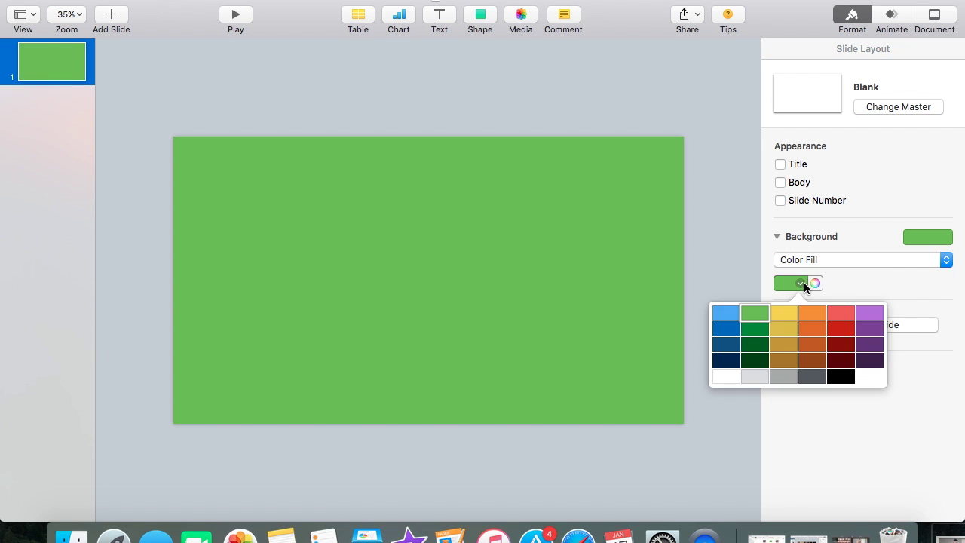
pyautogui.click(763, 344)
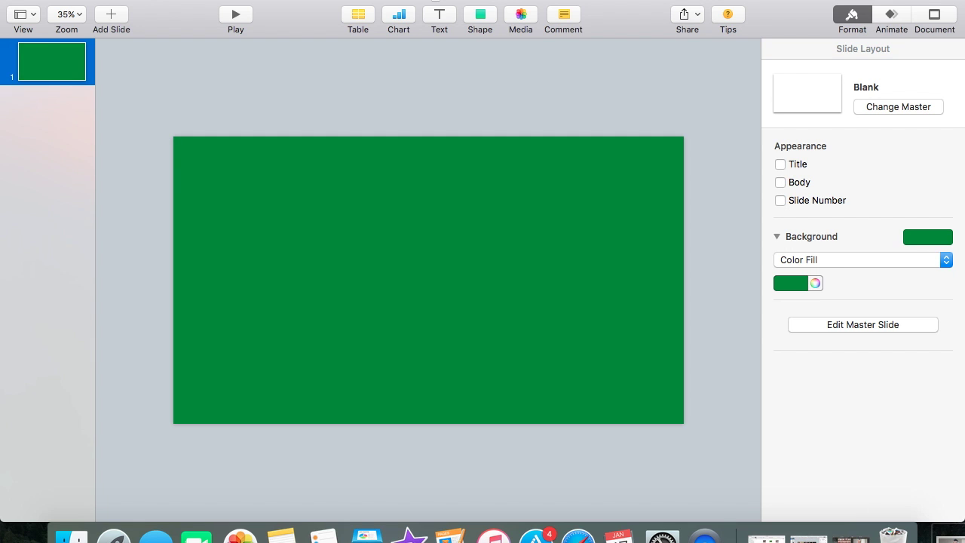
# Step: Insert the captured frame on the slide and enlarge it to cover the whole green background
pyautogui.moveTo(724, 483); pyautogui.dragTo(262, 183)
pyautogui.moveTo(302, 211); pyautogui.dragTo(675, 435)
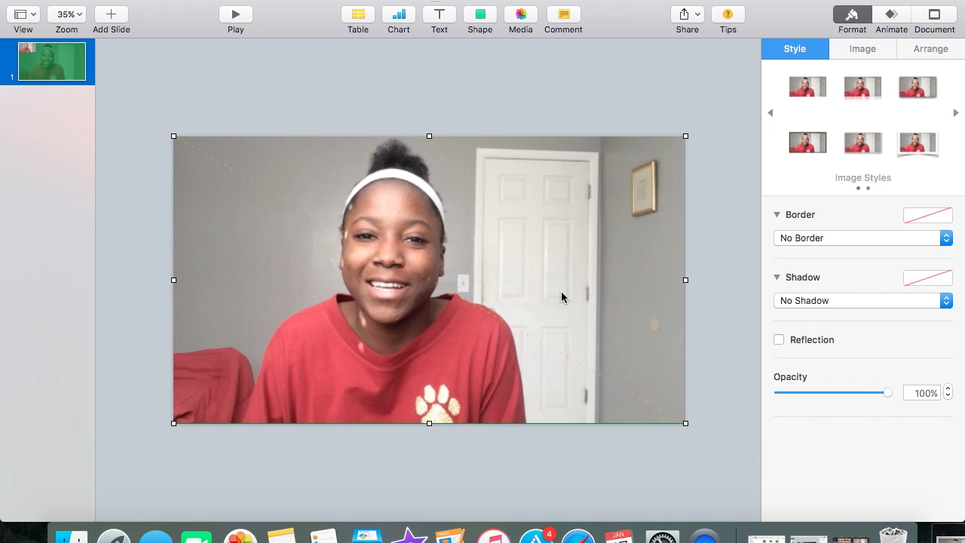
# Step: Add a text box over the photo, set its font size to 150 pt and enter "What to do when your home alone"
pyautogui.click(508, 117)
pyautogui.click(440, 18)
pyautogui.click(921, 218)
pyautogui.write('150')
pyautogui.press('Return')
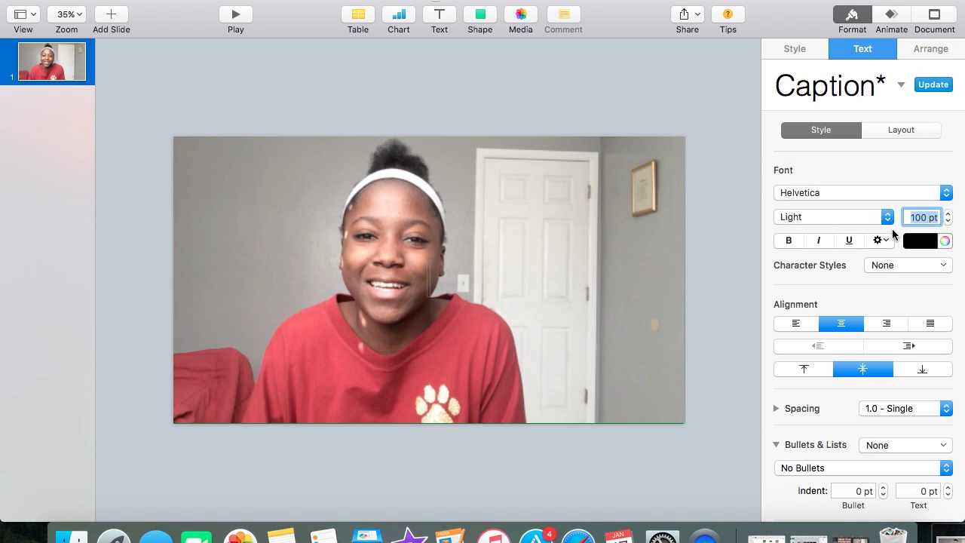
pyautogui.write('What to do when you are home alone')
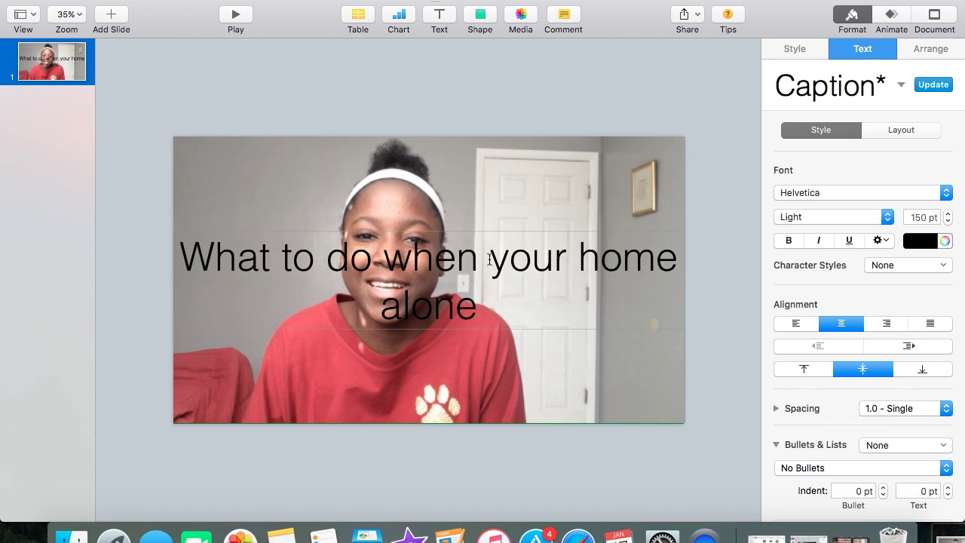
# Step: Correct the title wording to "What to do when you are home alone"
pyautogui.click(567, 259)
pyautogui.press('BackSpace')
pyautogui.write('are')
pyautogui.click(458, 371)
# Step: Apply an Advanced Gradient Fill to the title's text box
pyautogui.click(440, 309)
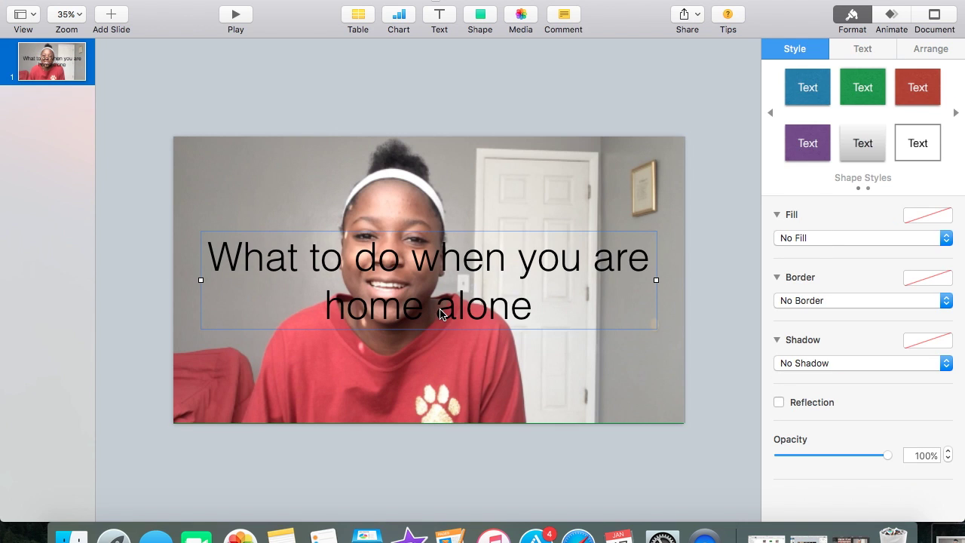
pyautogui.click(860, 233)
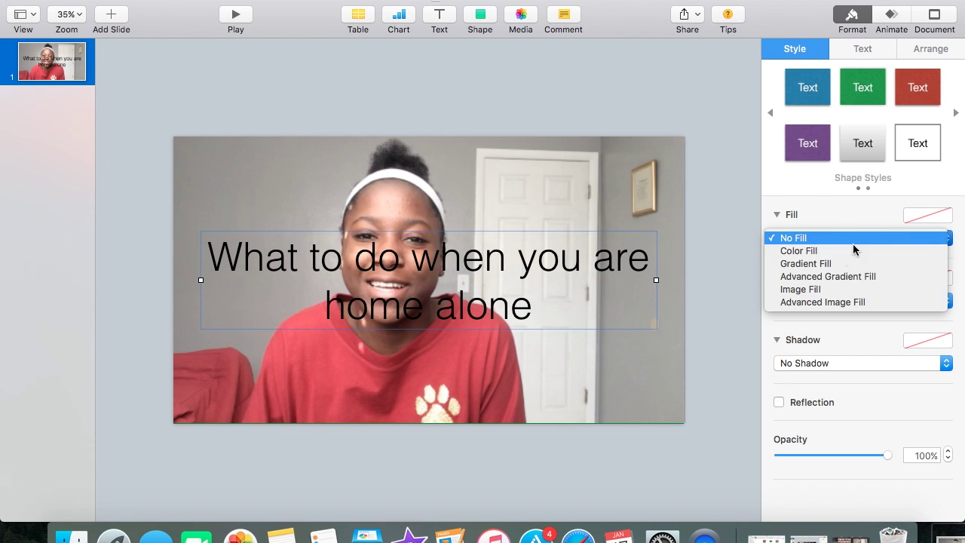
pyautogui.click(815, 278)
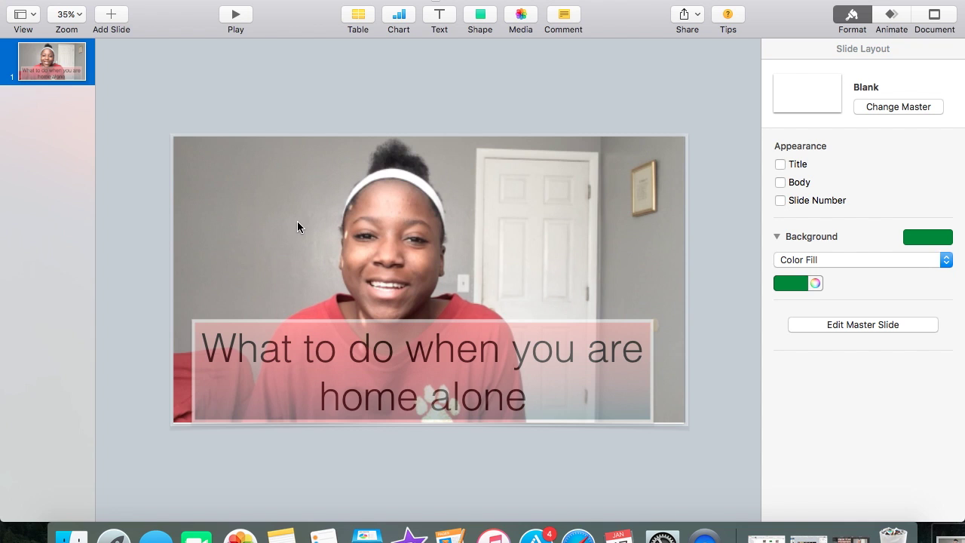
# Step: Delete the photo from the slide, keeping the title box on the green background
pyautogui.click(248, 225)
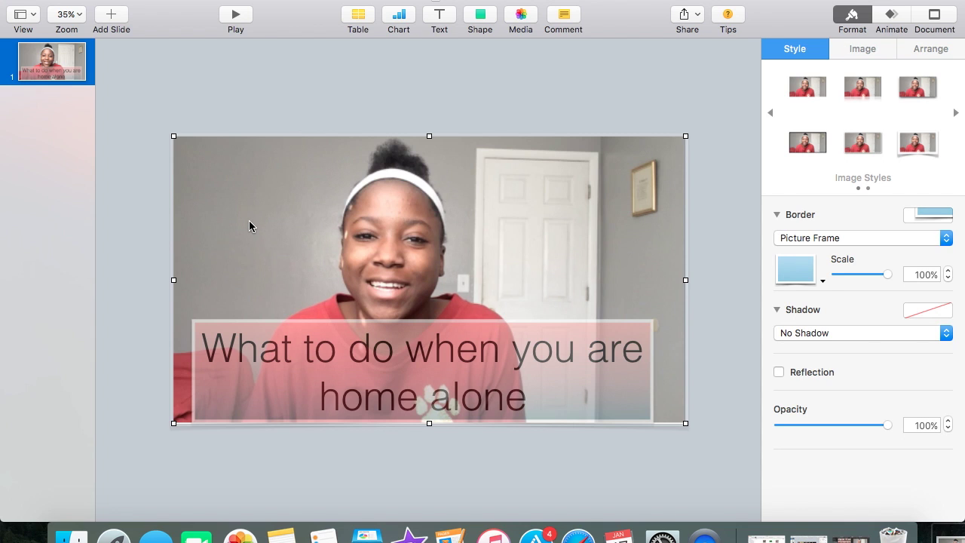
pyautogui.press('Delete')
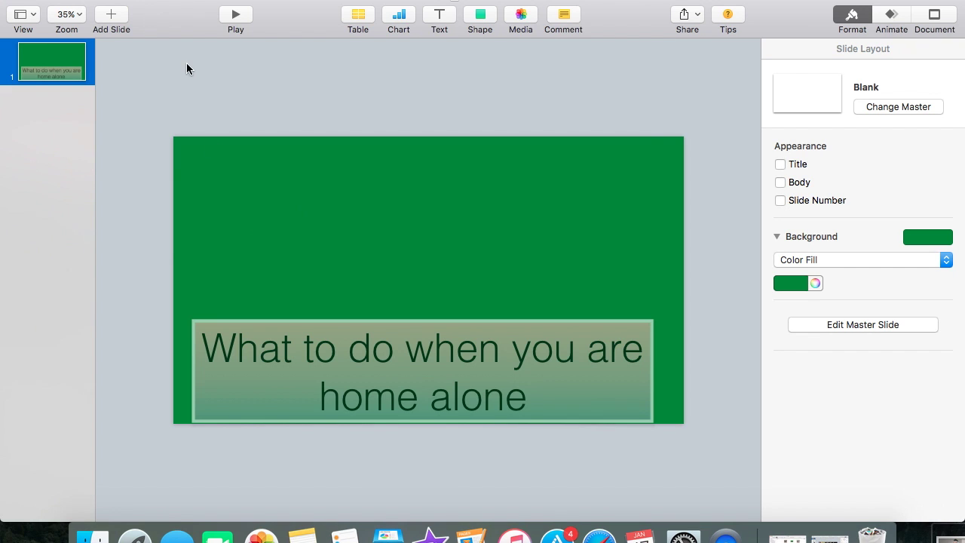
# Step: Set up a self-playing QuickTime export of the presentation at 720p and clear the next-slide and next-build timings
pyautogui.click(120, 6)
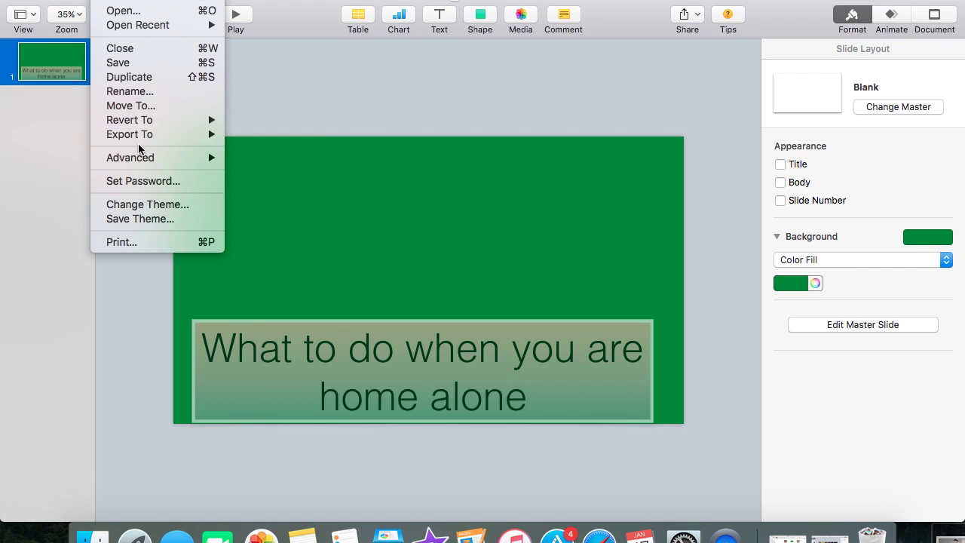
pyautogui.moveTo(138, 135)
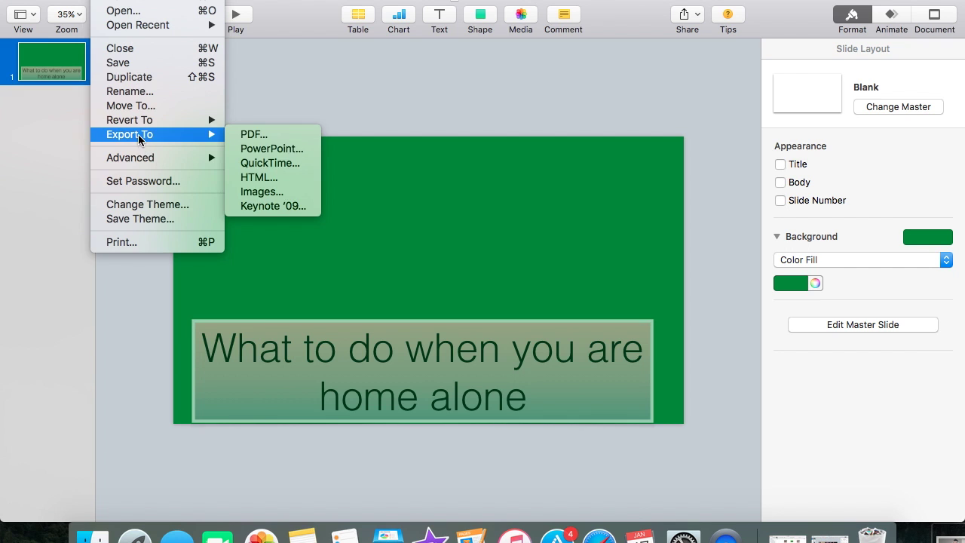
pyautogui.click(251, 165)
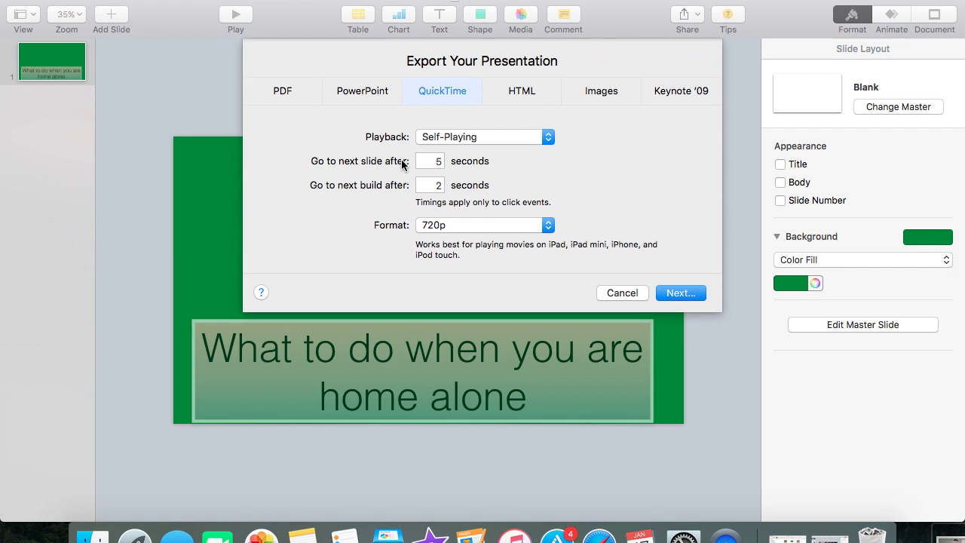
pyautogui.click(524, 87)
pyautogui.click(602, 96)
pyautogui.click(441, 88)
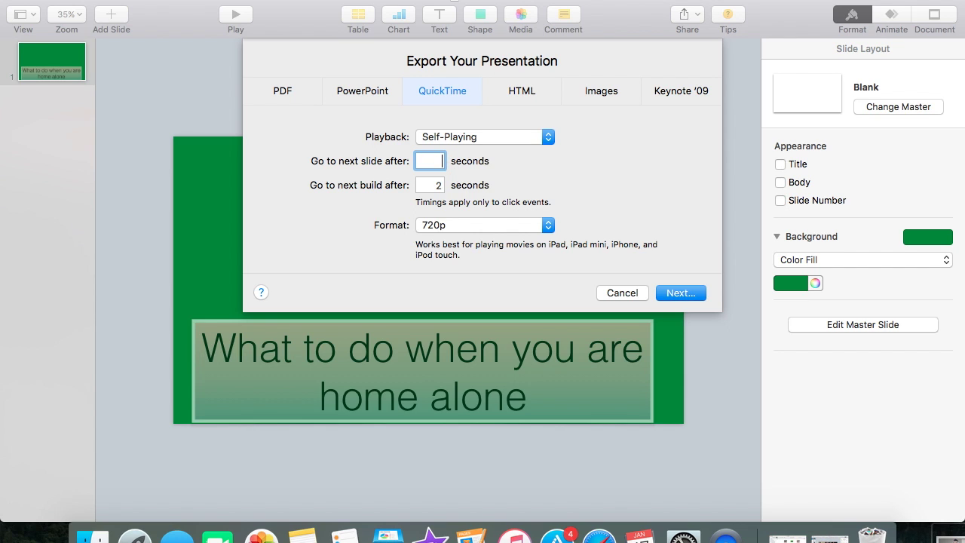
pyautogui.click(437, 190)
pyautogui.press('BackSpace')
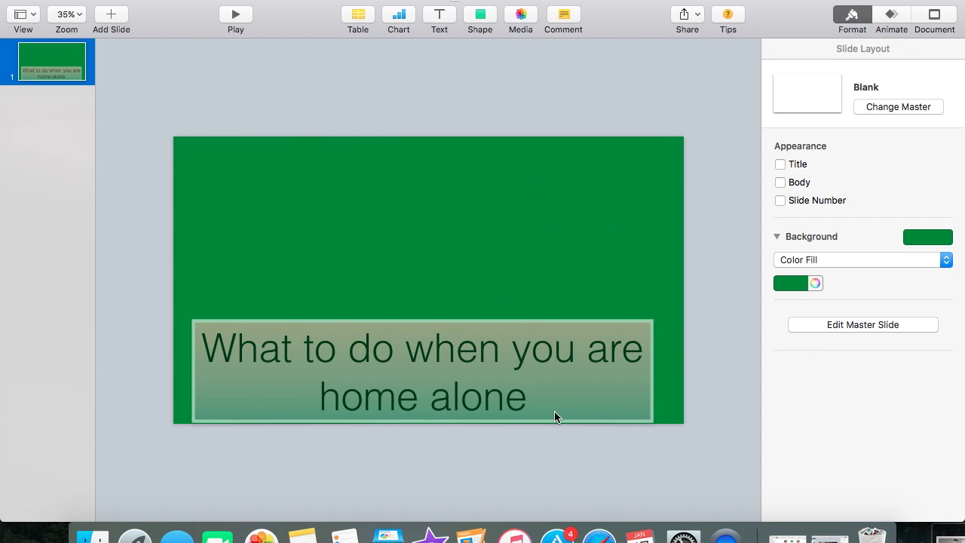
# Step: Switch to iMovie and import the exported green title movie into the Tutorial event
pyautogui.click(431, 535)
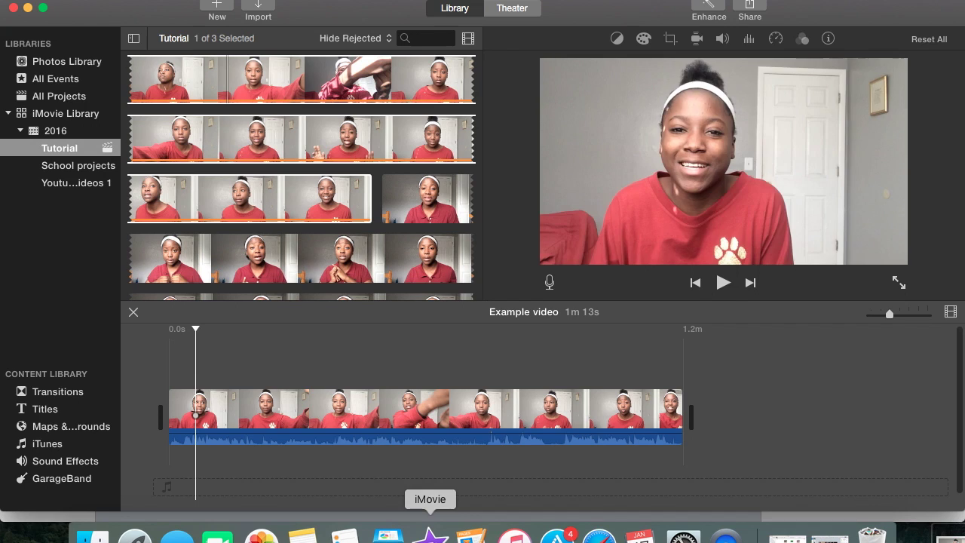
pyautogui.click(249, 6)
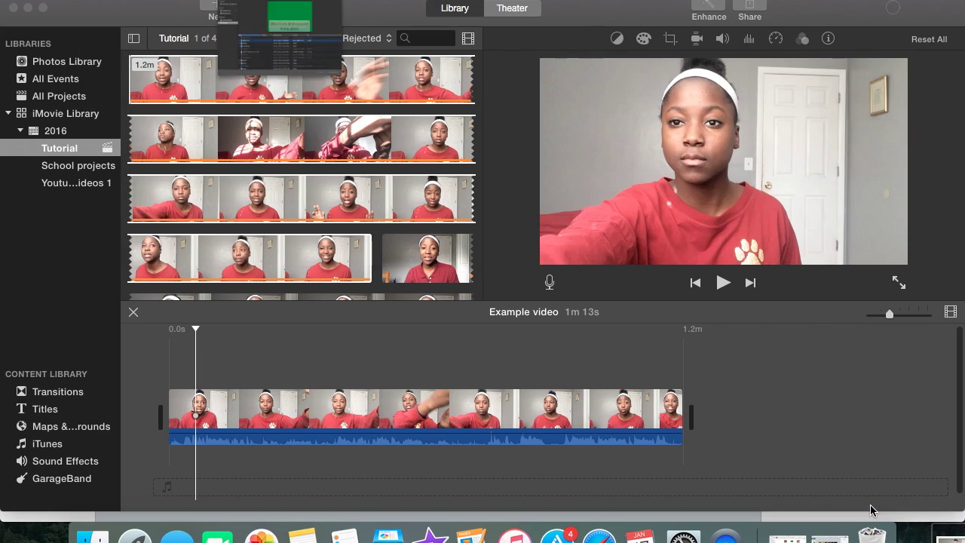
# Step: Add the imported green title clip to the end of the Example video timeline
pyautogui.scroll(-10, 317, 227)
pyautogui.scroll(-8, 316, 227)
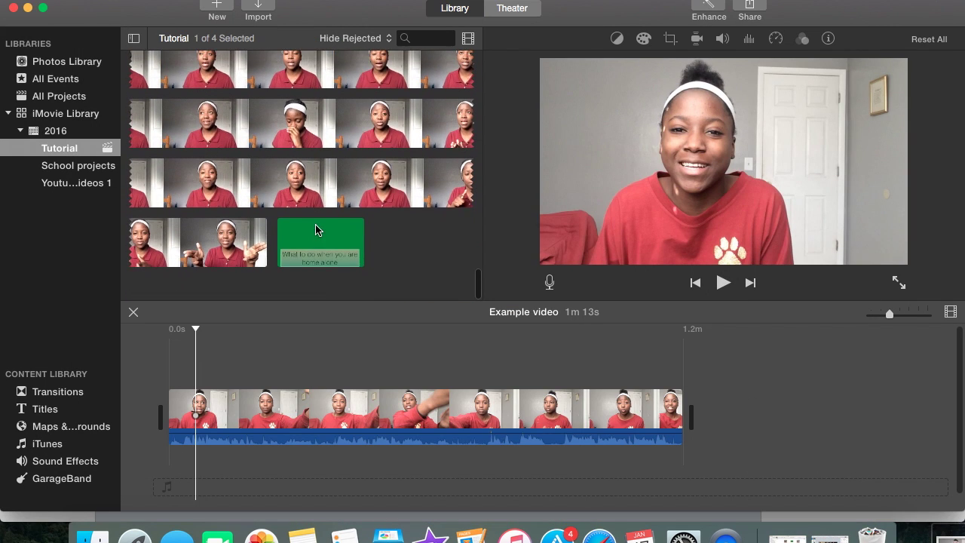
pyautogui.click(315, 275)
pyautogui.moveTo(315, 276); pyautogui.dragTo(489, 337)
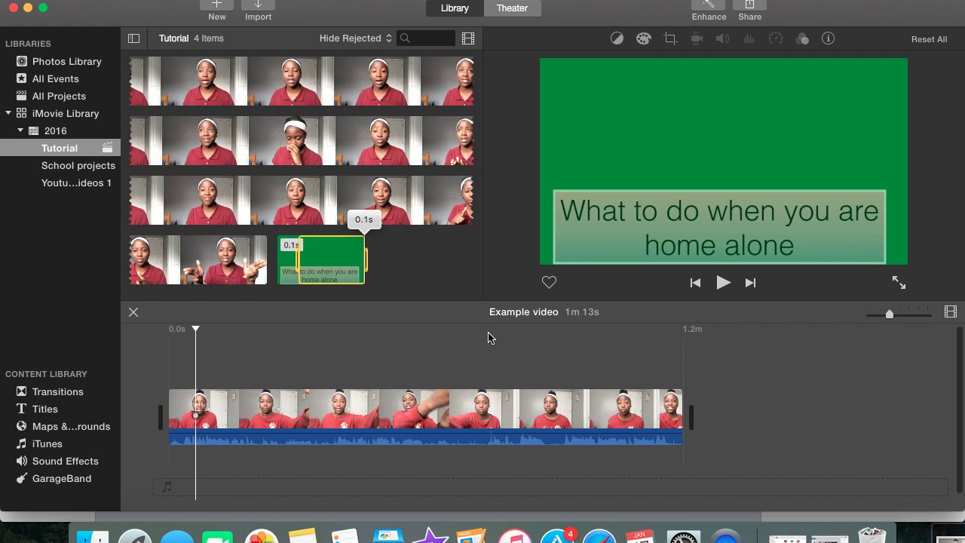
pyautogui.moveTo(368, 300); pyautogui.dragTo(358, 300)
pyautogui.moveTo(283, 269); pyautogui.dragTo(713, 411)
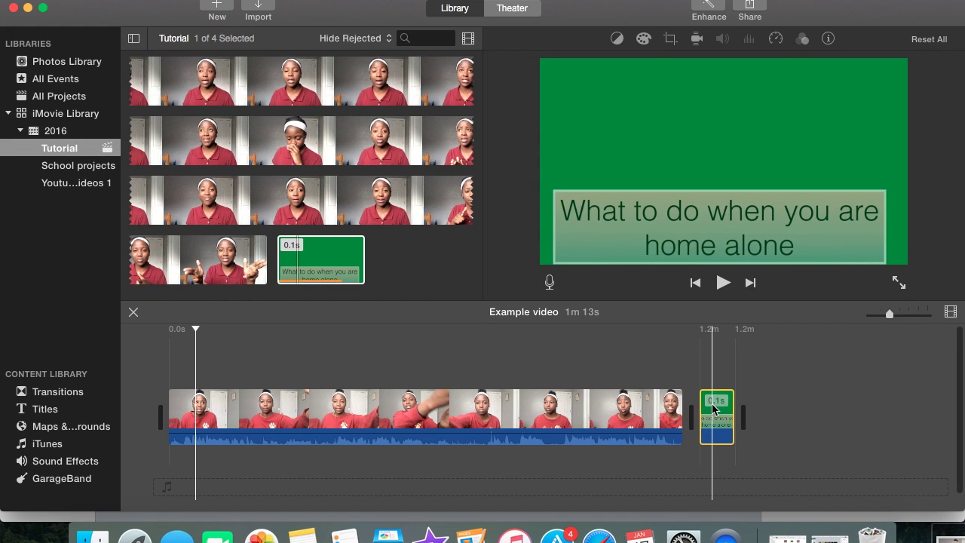
# Step: Add a freeze frame from the green title clip and delete the original short clip beside it
pyautogui.rightClick(713, 405)
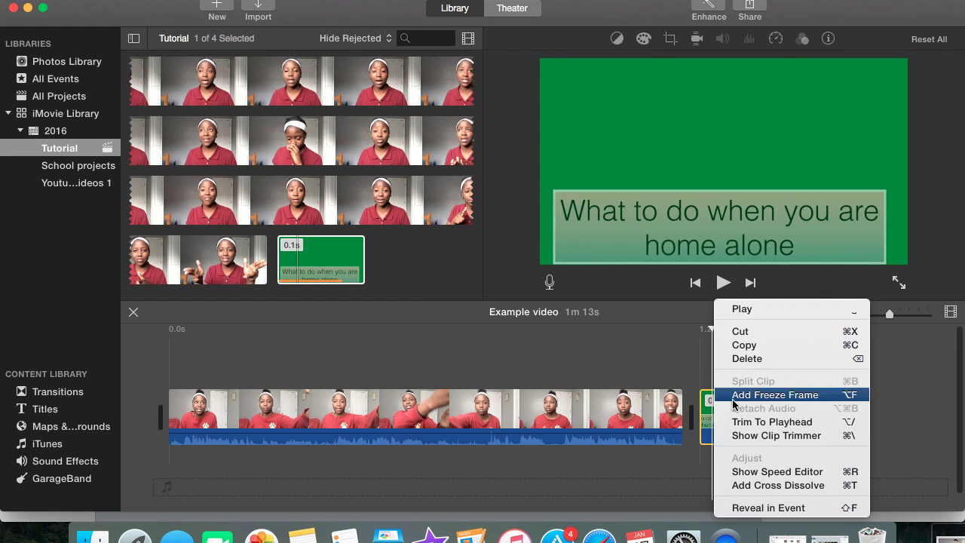
pyautogui.click(774, 395)
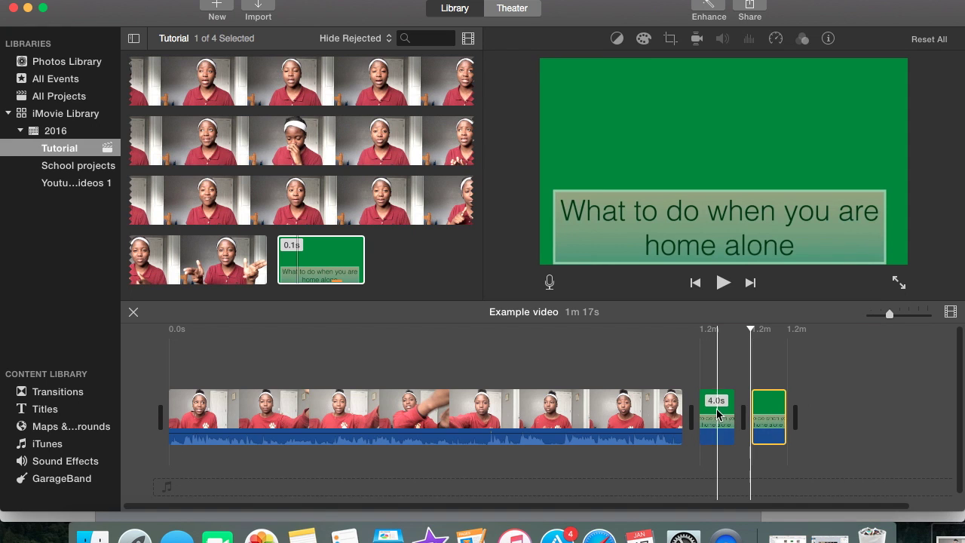
pyautogui.press('Delete')
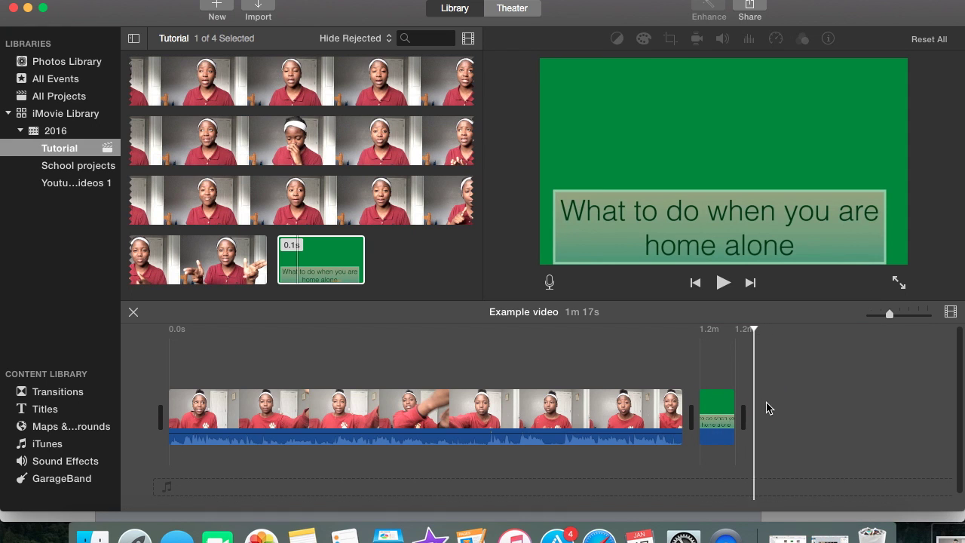
# Step: Move the green freeze frame above the start of the main clip as an overlay
pyautogui.click(721, 411)
pyautogui.moveTo(720, 411); pyautogui.dragTo(172, 362)
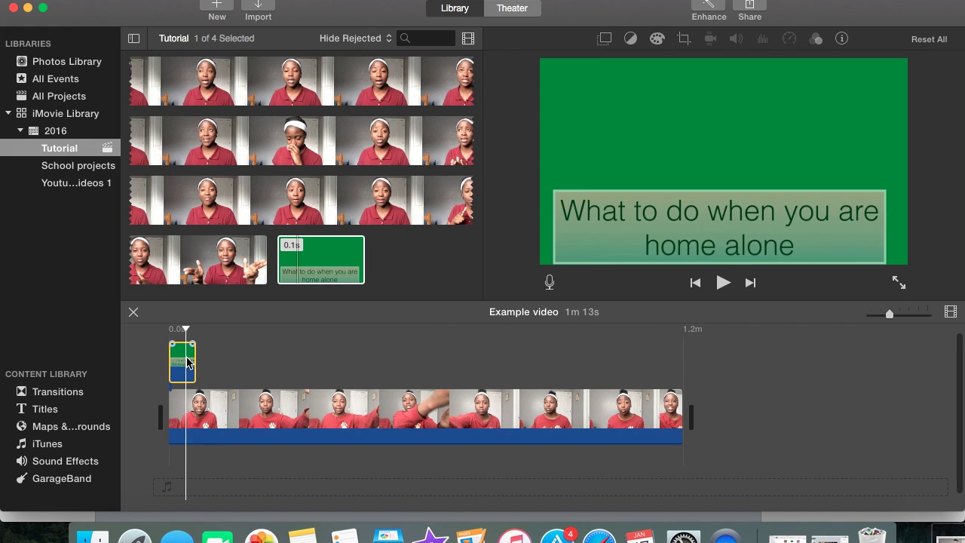
# Step: Set the title overlay to Green/Blue Screen so its green background is keyed out, and lower the softness slightly
pyautogui.click(604, 40)
pyautogui.click(540, 66)
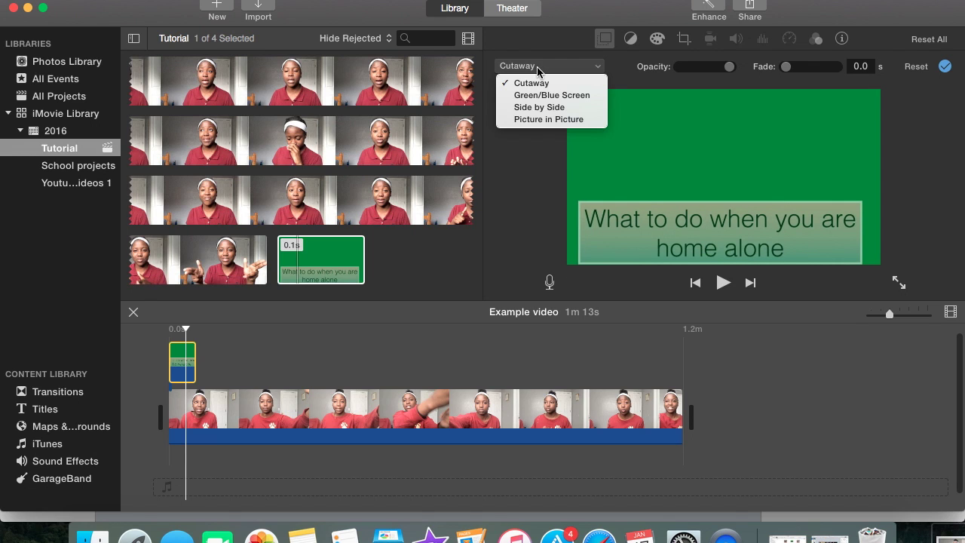
pyautogui.click(524, 95)
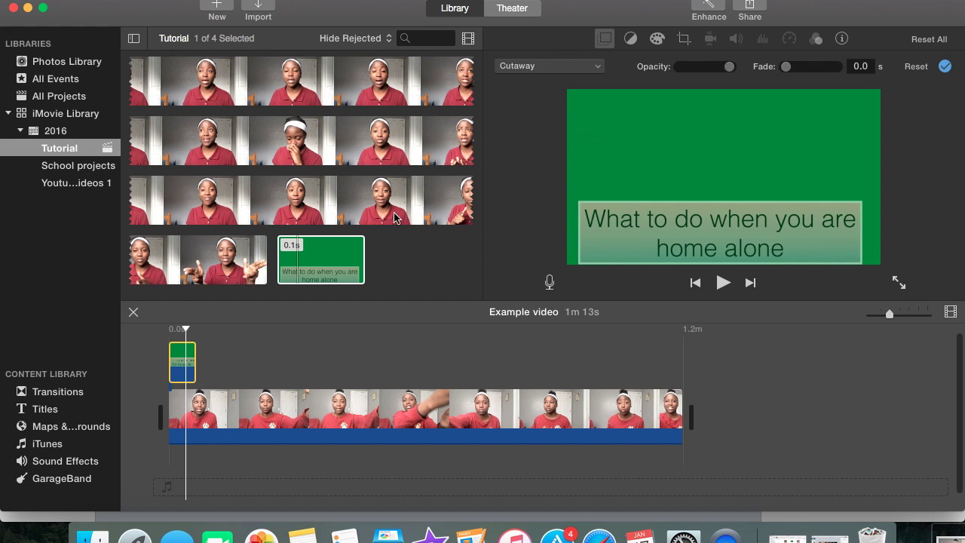
pyautogui.click(324, 282)
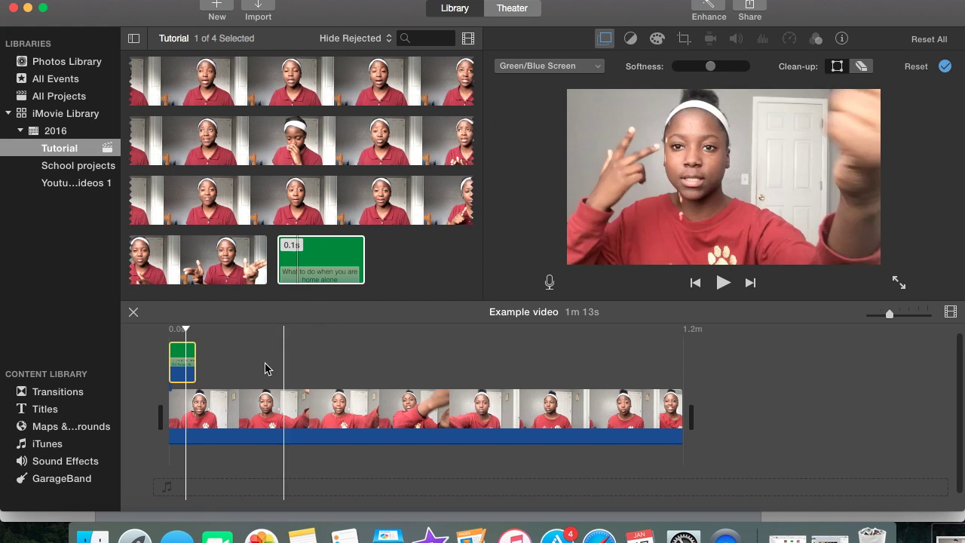
pyautogui.click(170, 370)
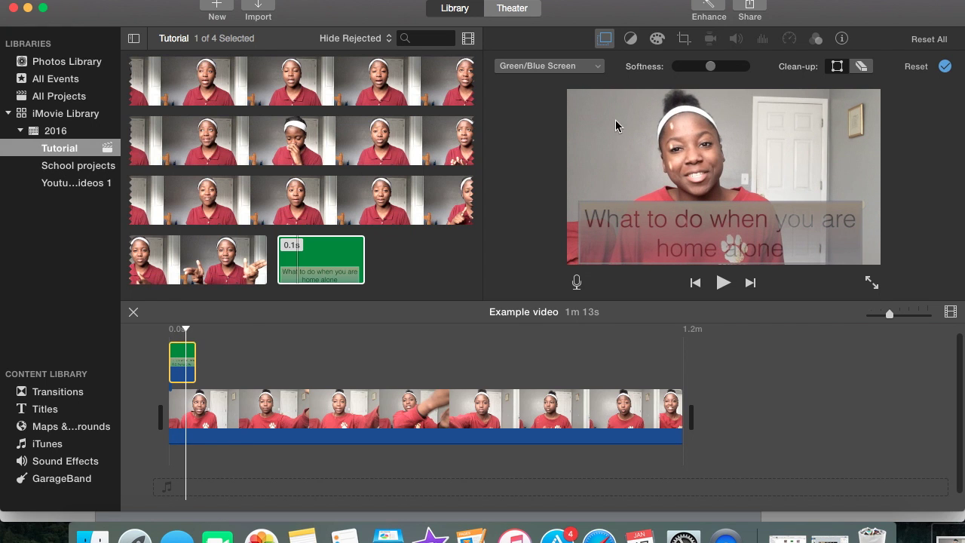
pyautogui.moveTo(709, 72)
pyautogui.mouseDown()
pyautogui.moveTo(748, 83)
pyautogui.moveTo(659, 70)
pyautogui.moveTo(694, 70)
pyautogui.mouseUp()
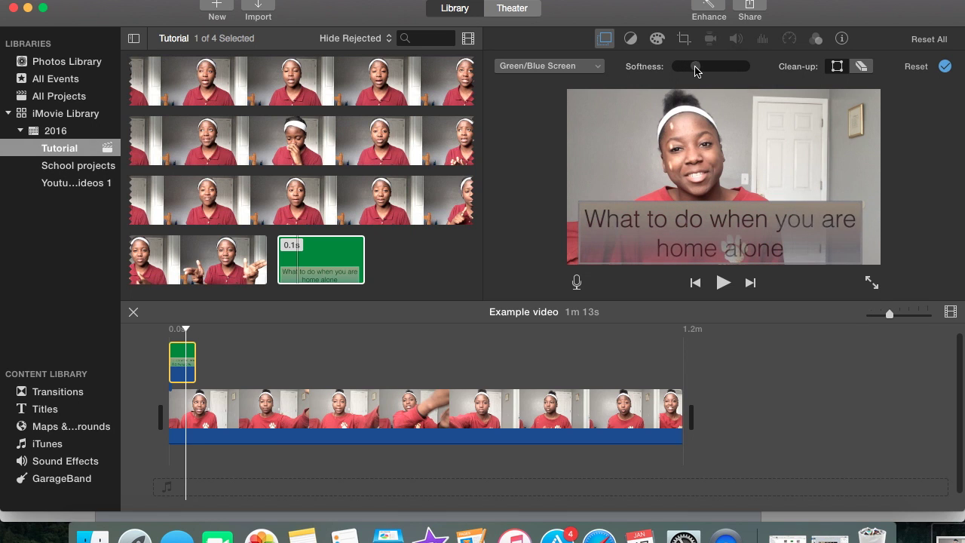
# Step: Set the title overlay's crop style to Crop to Fill and return to the start of the timeline
pyautogui.click(630, 39)
pyautogui.click(682, 39)
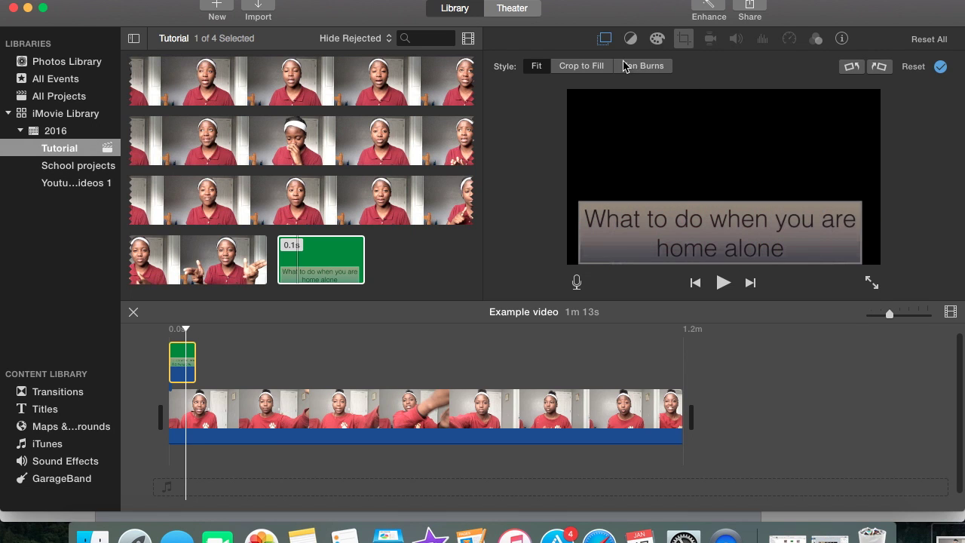
pyautogui.click(592, 71)
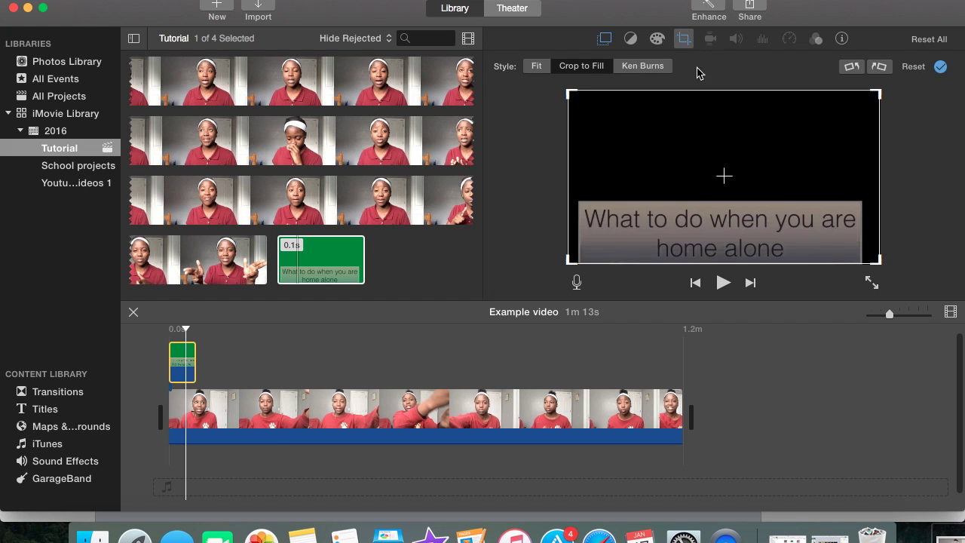
pyautogui.click(172, 333)
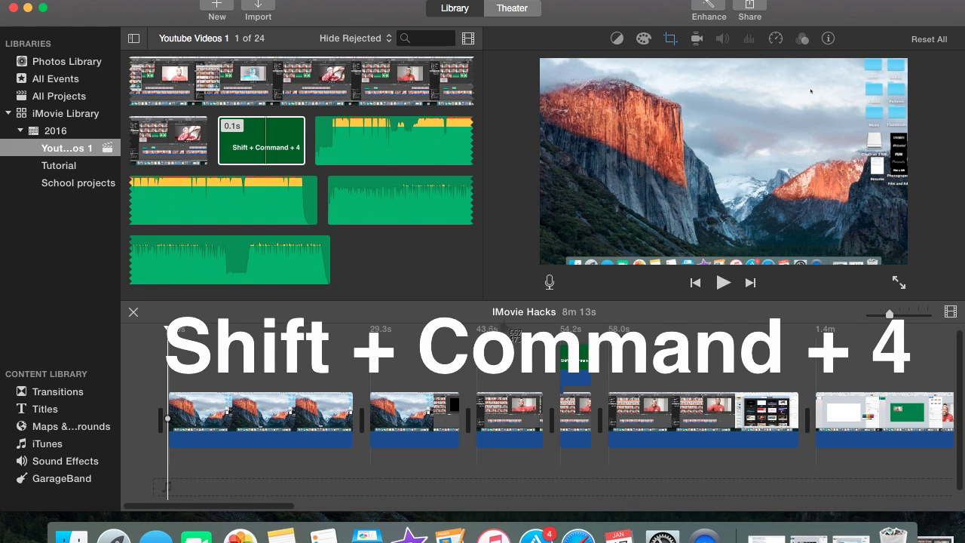
# Step: Switch to the minimised Keynote presentation and align the video frame screenshot over the slide
pyautogui.click(850, 535)
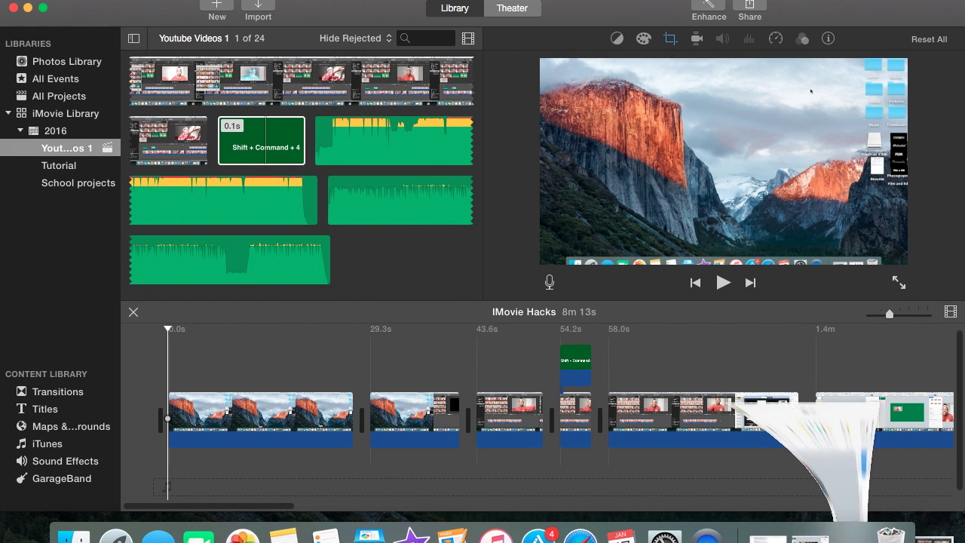
pyautogui.moveTo(455, 242)
pyautogui.mouseDown()
pyautogui.moveTo(448, 408)
pyautogui.moveTo(463, 243)
pyautogui.mouseUp()
pyautogui.moveTo(463, 250); pyautogui.dragTo(459, 250)
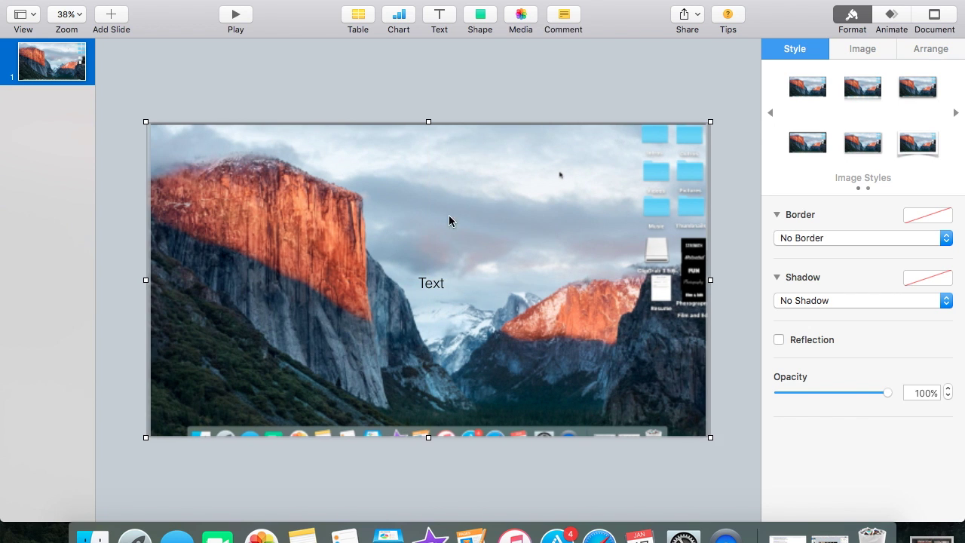
# Step: Delete the existing text box from the middle of the slide
pyautogui.click(457, 69)
pyautogui.click(434, 285)
pyautogui.press('Delete')
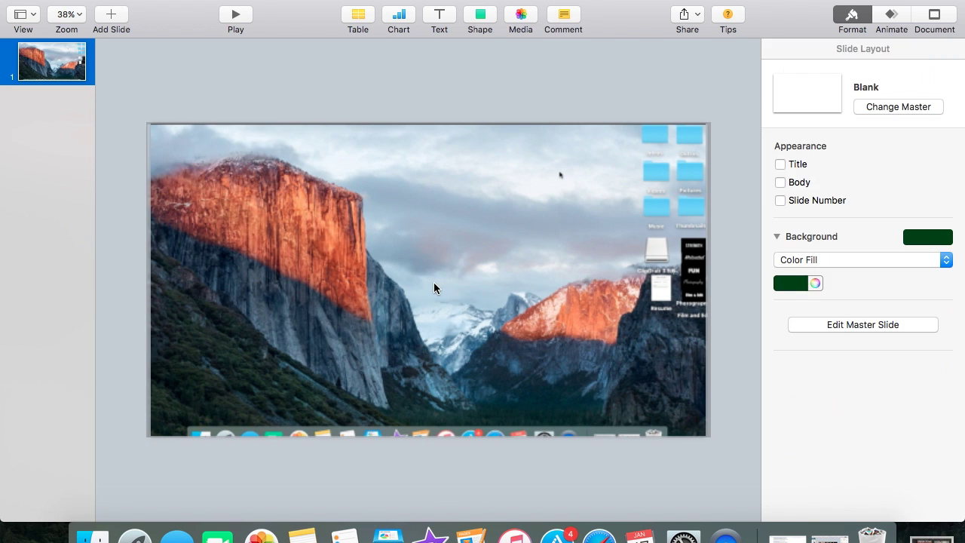
# Step: Add text boxes reading How, TO, Add, Text, Anywhere, In and Imovie in white and black, with Imovie at 200 pt
pyautogui.click(445, 15)
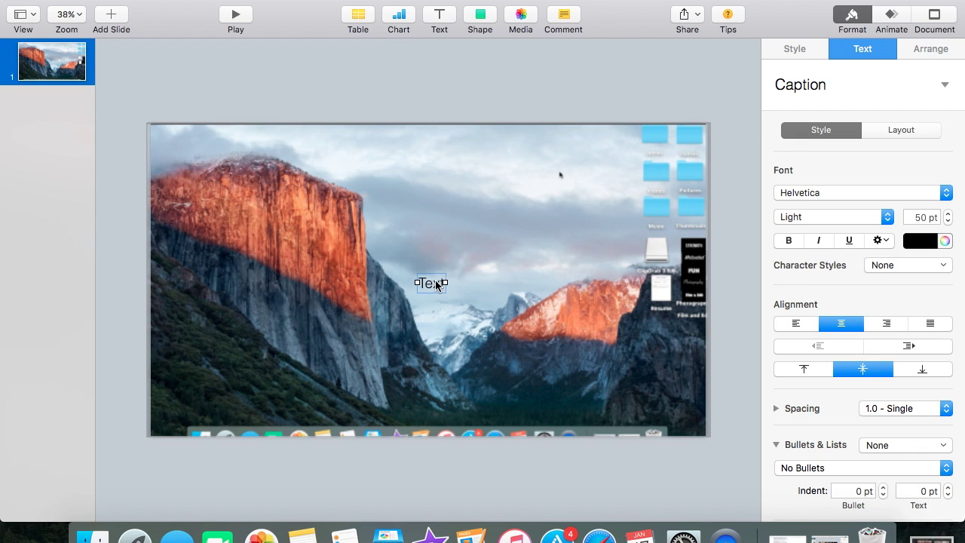
pyautogui.click(921, 241)
pyautogui.click(821, 302)
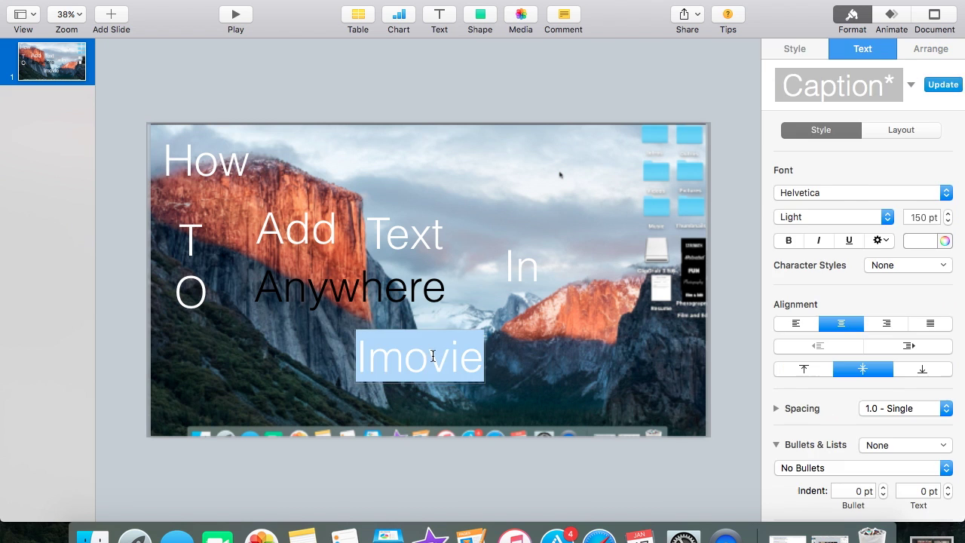
pyautogui.write('200')
pyautogui.press('Return')
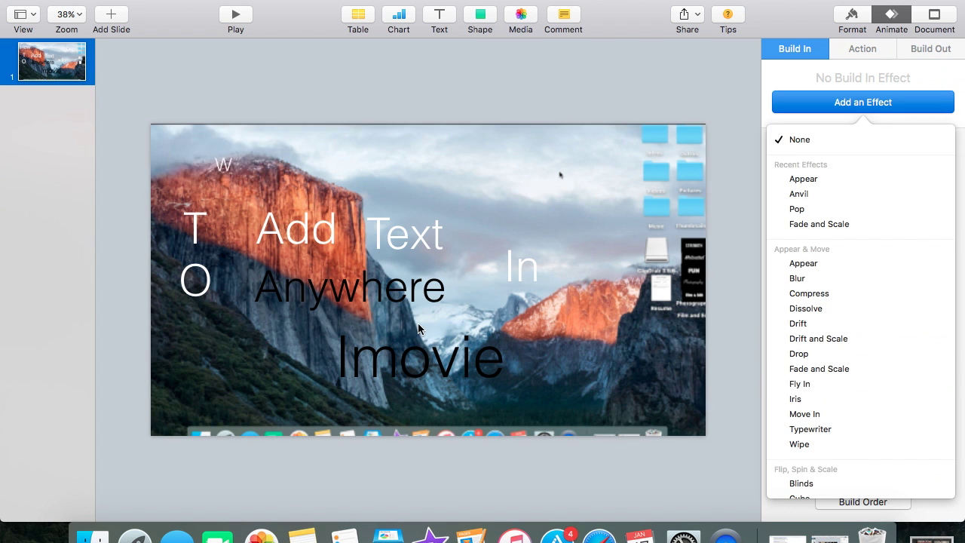
# Step: Add a Fly In build to the word How and a Wipe build with a changed direction to Text, and preview it
pyautogui.click(800, 383)
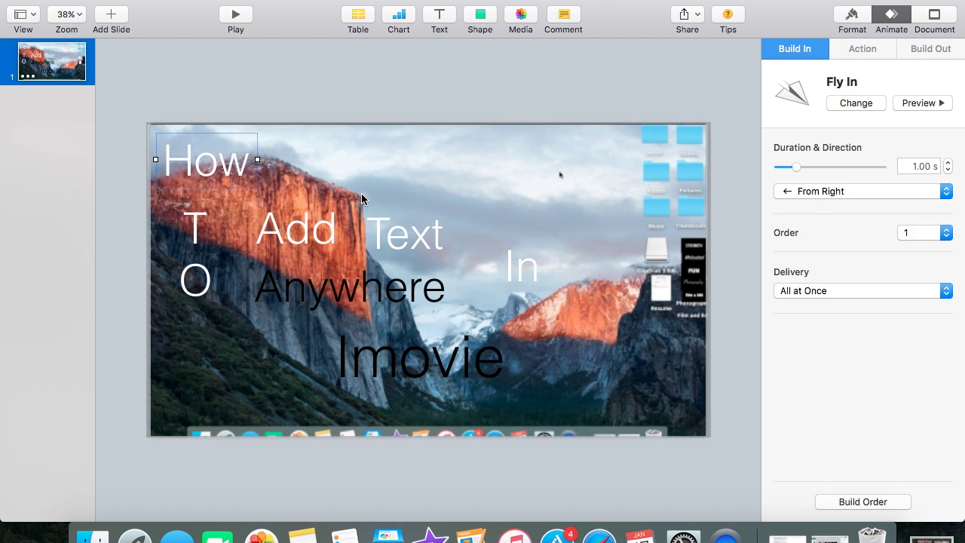
pyautogui.click(405, 234)
pyautogui.click(863, 102)
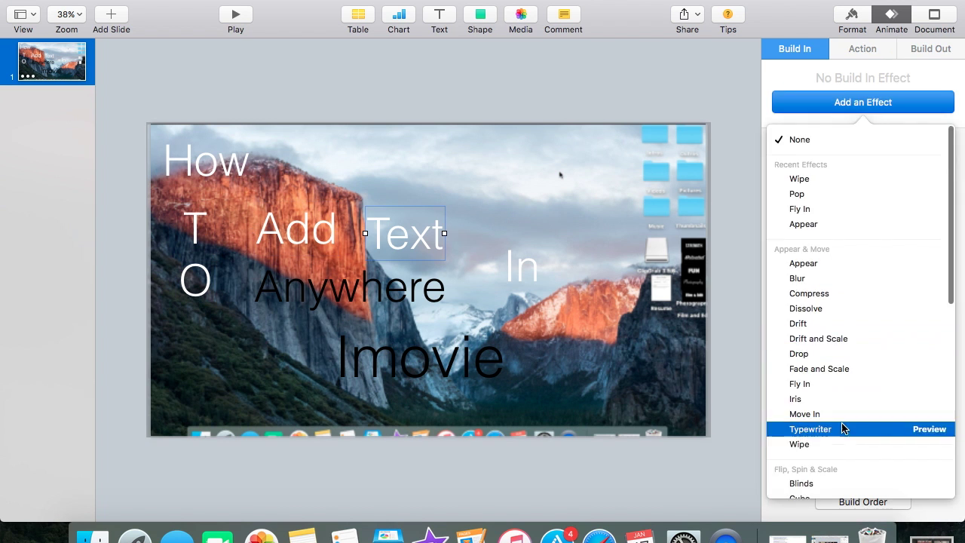
pyautogui.click(800, 444)
pyautogui.click(863, 190)
pyautogui.click(830, 264)
pyautogui.click(916, 103)
# Step: Add a Typewriter build-in effect to the word Anywhere
pyautogui.click(349, 287)
pyautogui.click(862, 102)
pyautogui.click(897, 429)
# Step: Move the word In beside Anywhere and add build-in effects to In and Imovie
pyautogui.moveTo(524, 255); pyautogui.dragTo(507, 274)
pyautogui.click(862, 102)
pyautogui.scroll(-8, 905, 301)
pyautogui.click(864, 212)
pyautogui.click(420, 355)
pyautogui.click(863, 102)
pyautogui.scroll(-2, 872, 343)
# Step: Delete the screenshot picture behind the title words, leaving only the dark green background
pyautogui.click(592, 186)
pyautogui.click(594, 189)
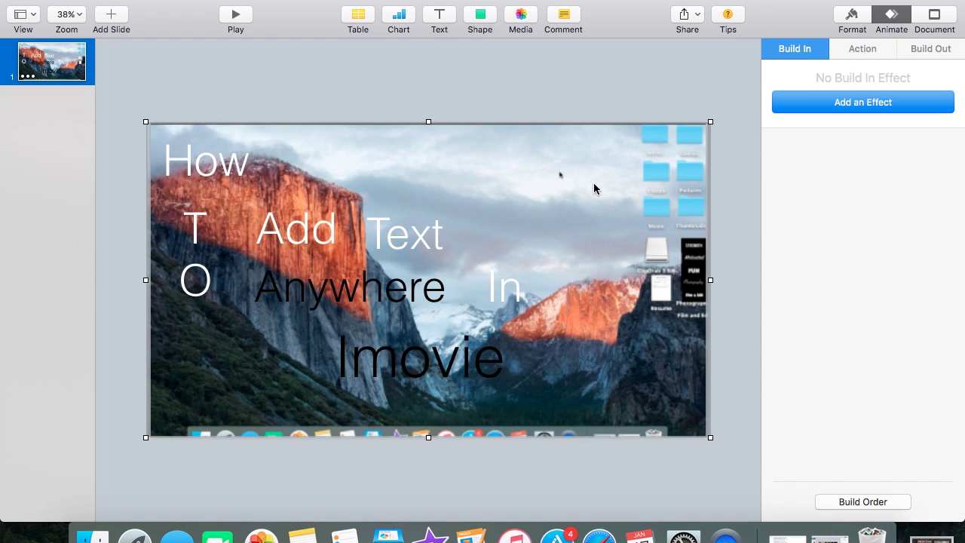
pyautogui.press('Delete')
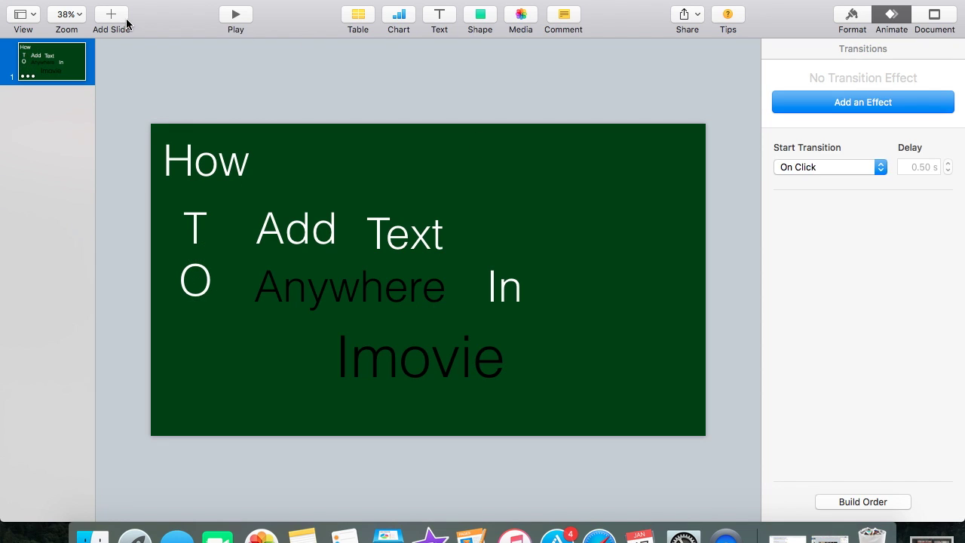
# Step: Export the presentation as a self-playing 720p QuickTime movie with 0 seconds between slides and builds
pyautogui.click(105, 2)
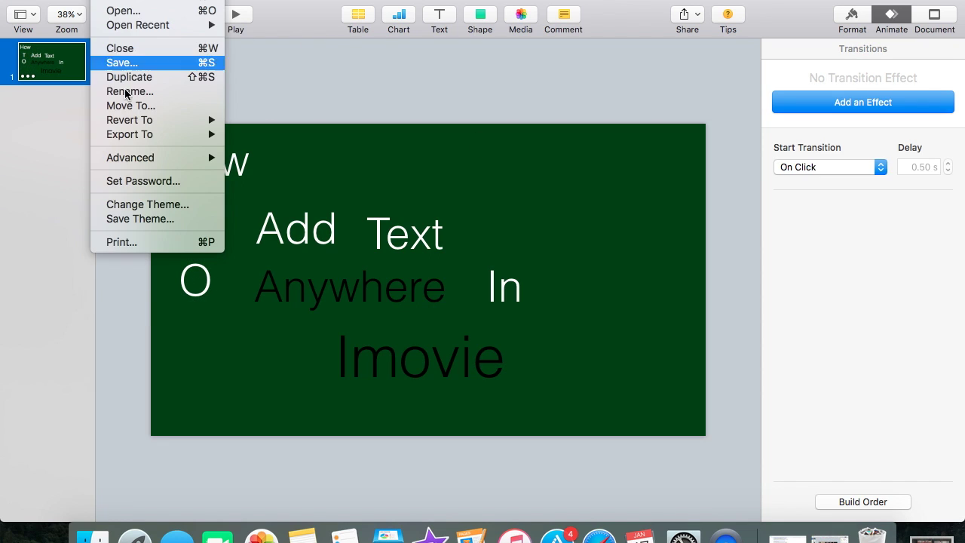
pyautogui.moveTo(125, 137)
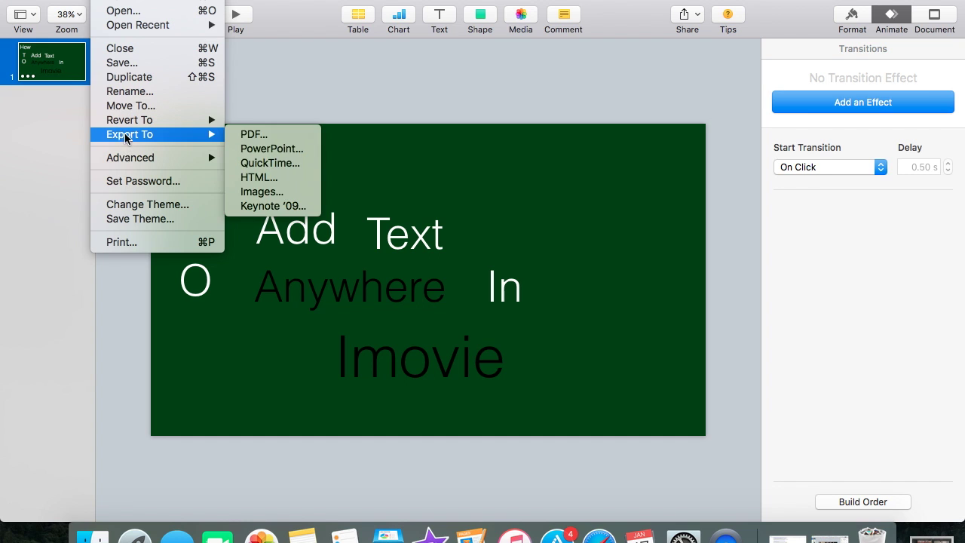
pyautogui.click(261, 164)
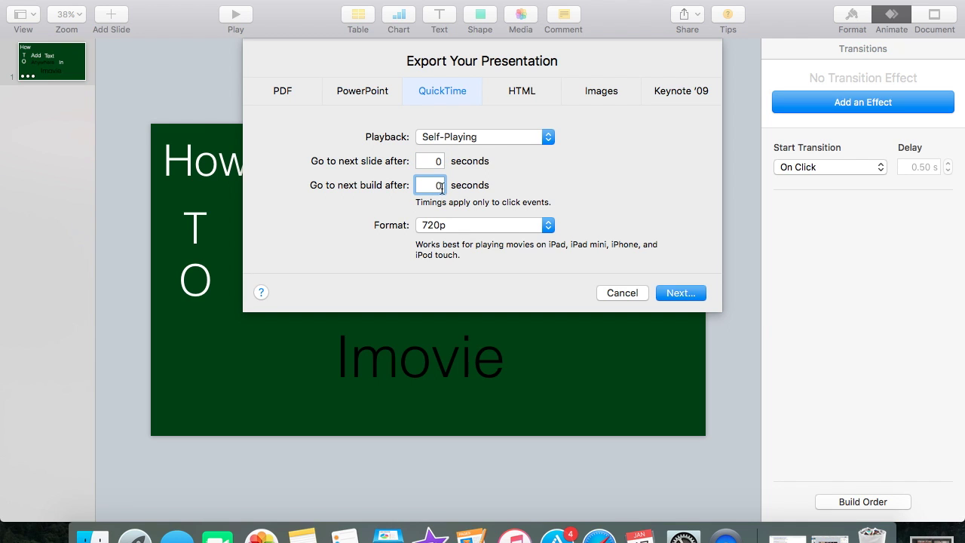
pyautogui.click(526, 136)
pyautogui.click(528, 135)
pyautogui.click(681, 292)
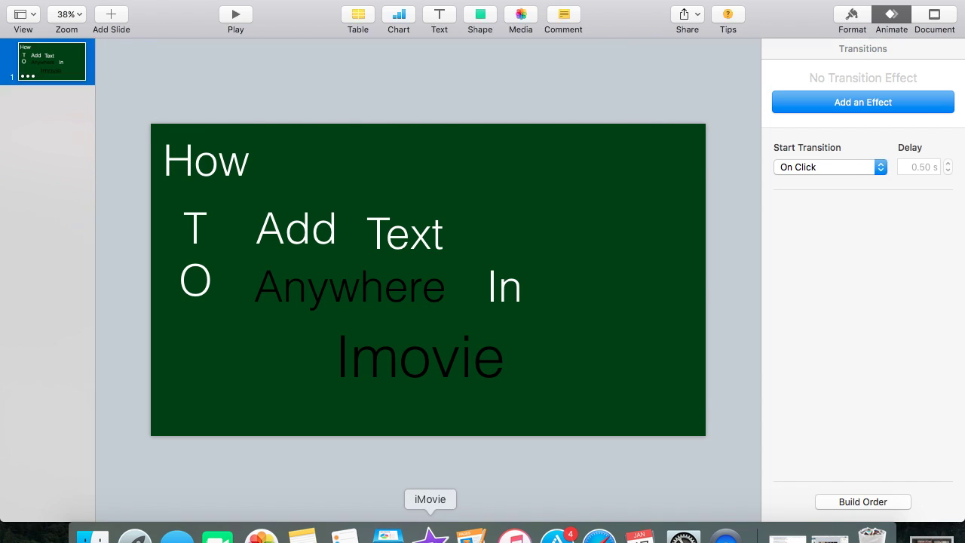
# Step: Switch to iMovie and place the animated green title clip above the start of the IMovie Hacks timeline
pyautogui.click(429, 535)
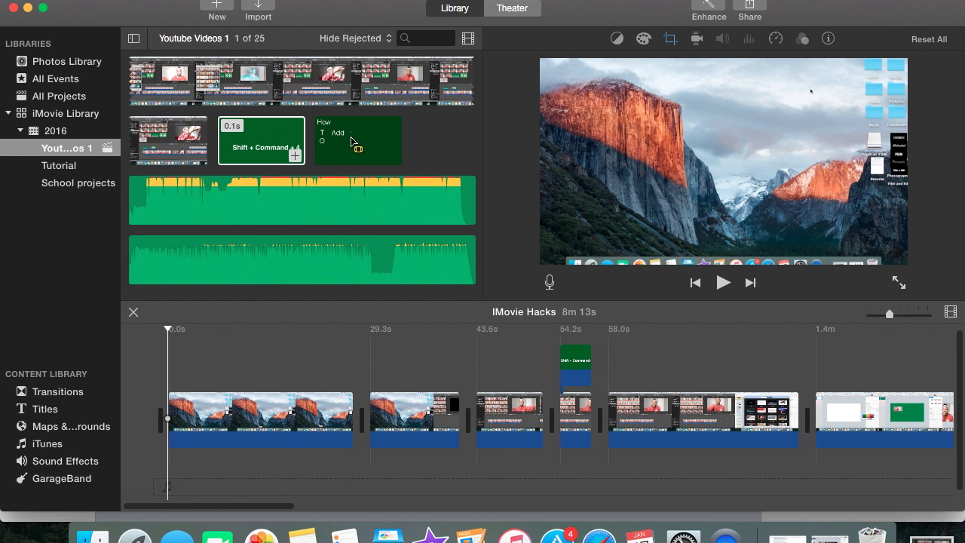
pyautogui.click(351, 141)
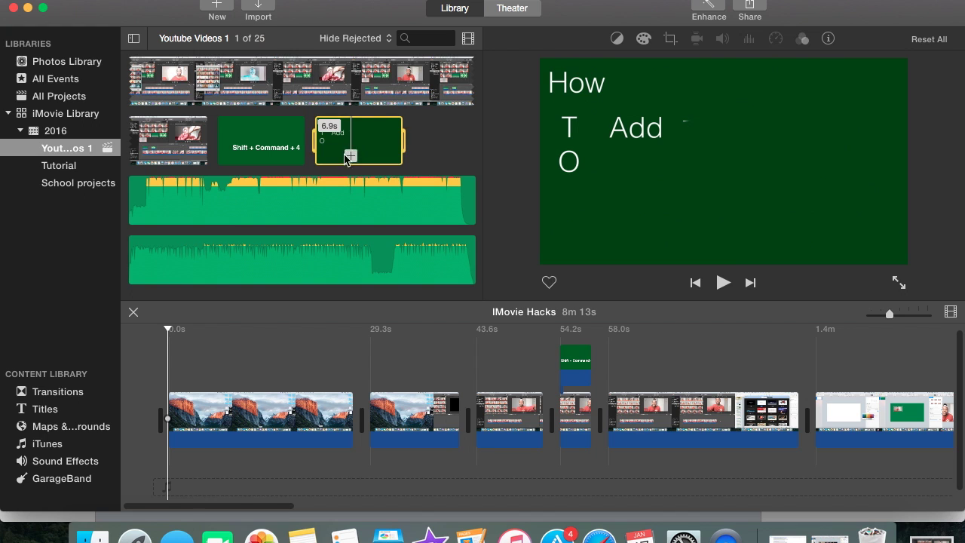
pyautogui.moveTo(125, 343); pyautogui.dragTo(185, 371)
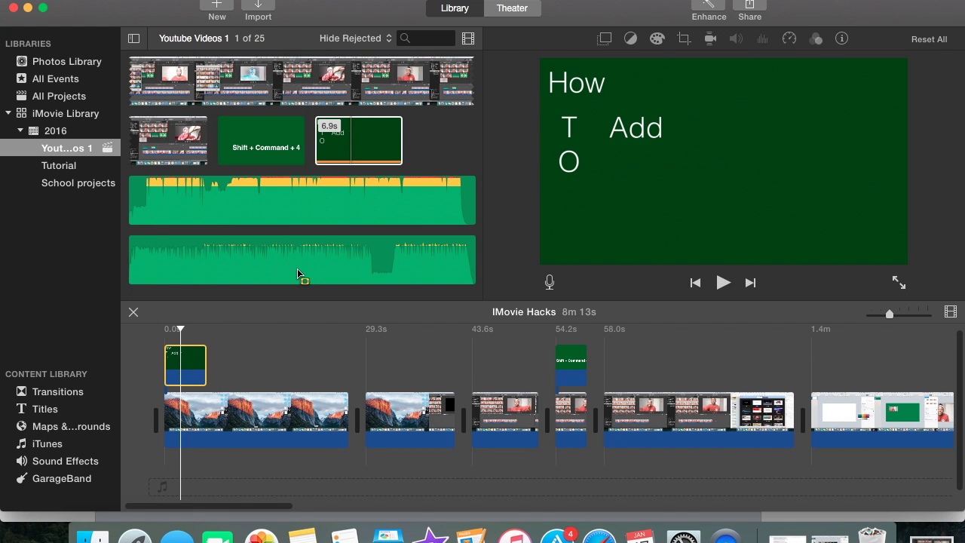
# Step: Set the animated title overlay to Green/Blue Screen and view it from the start of the clip
pyautogui.click(605, 39)
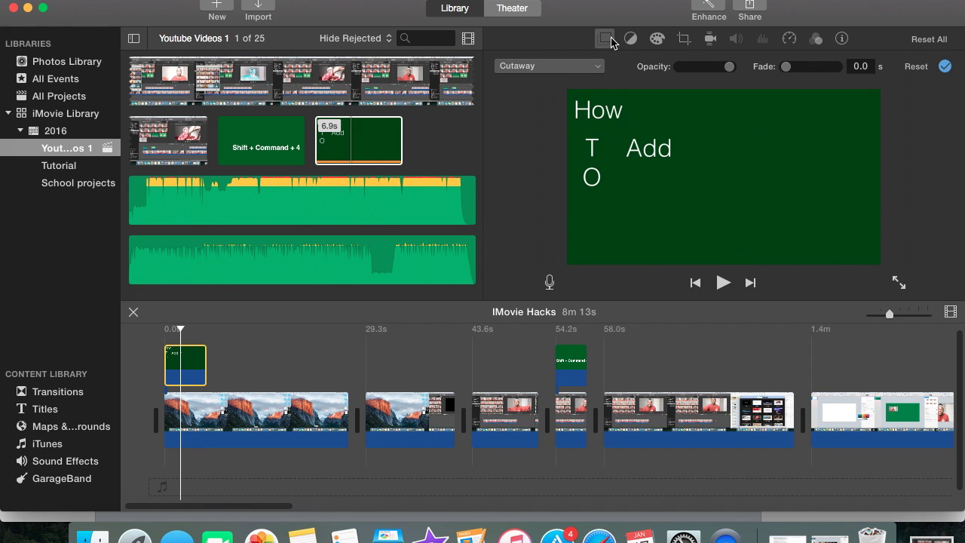
pyautogui.click(575, 73)
pyautogui.click(564, 94)
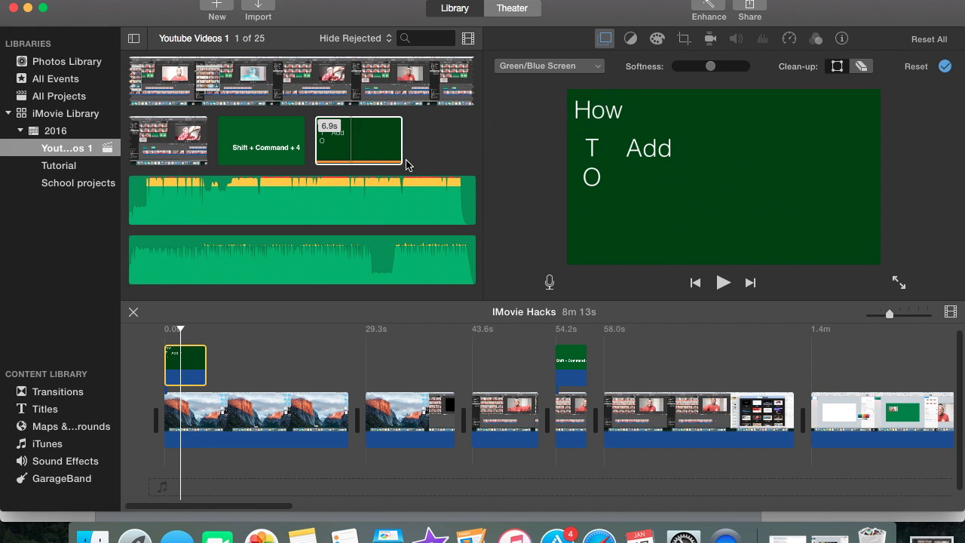
pyautogui.click(166, 344)
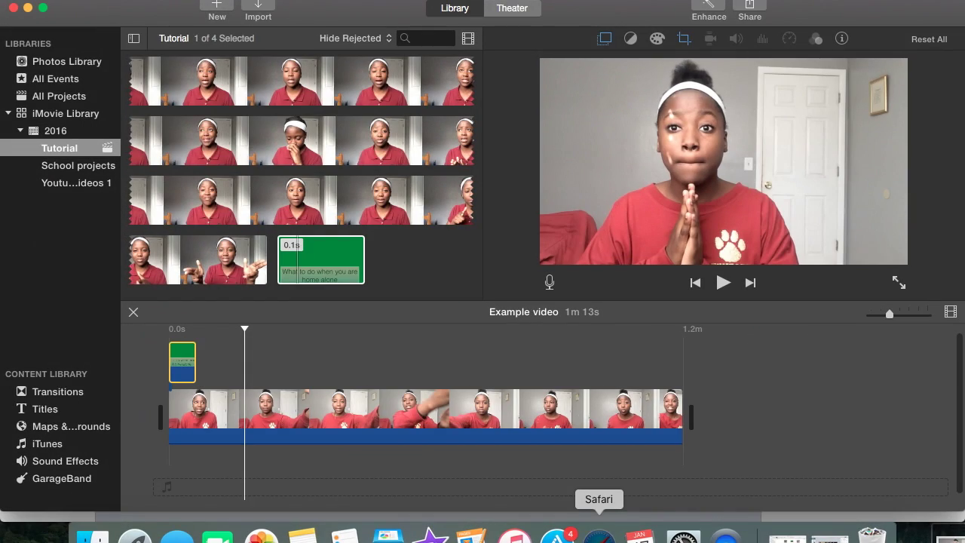
# Step: Switch to Safari and open picmonkey.com
pyautogui.click(600, 534)
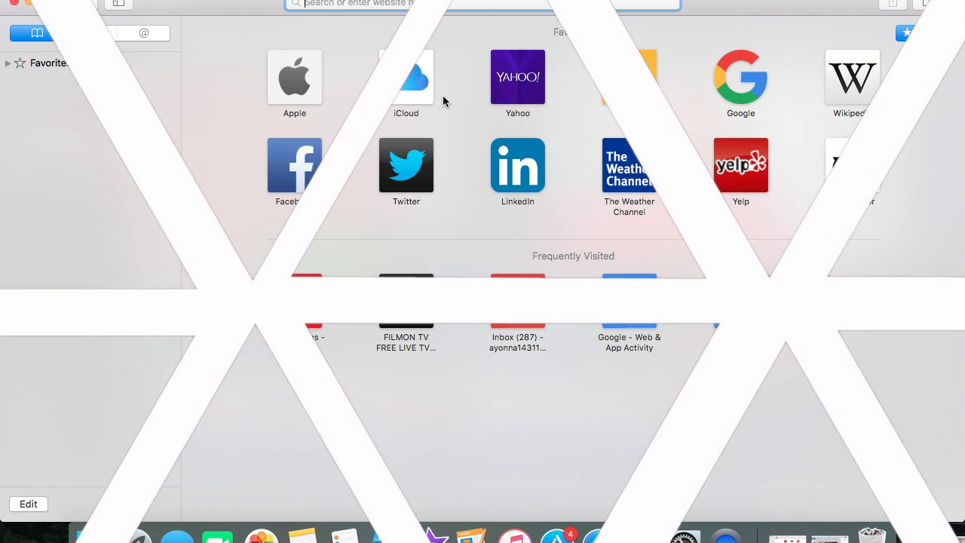
pyautogui.write('picmonkey.com')
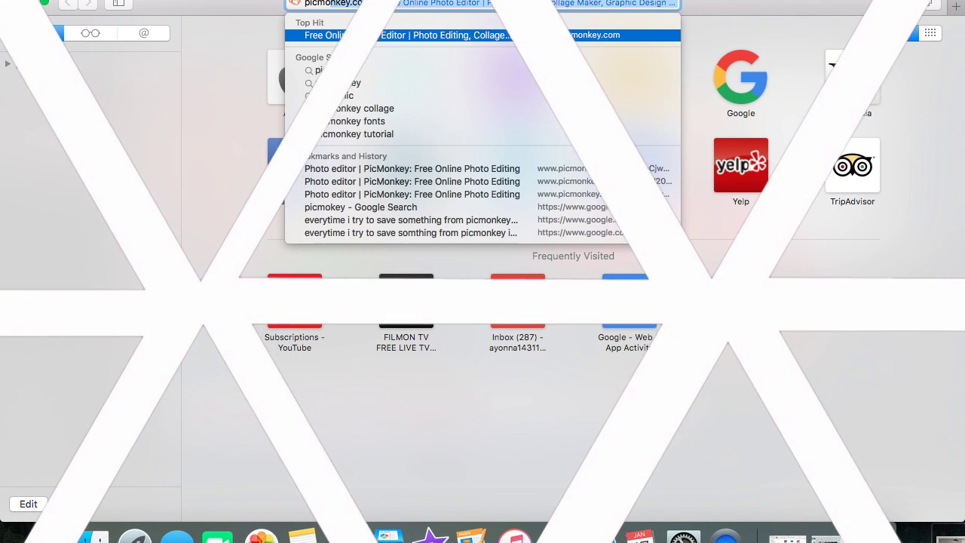
pyautogui.press('Return')
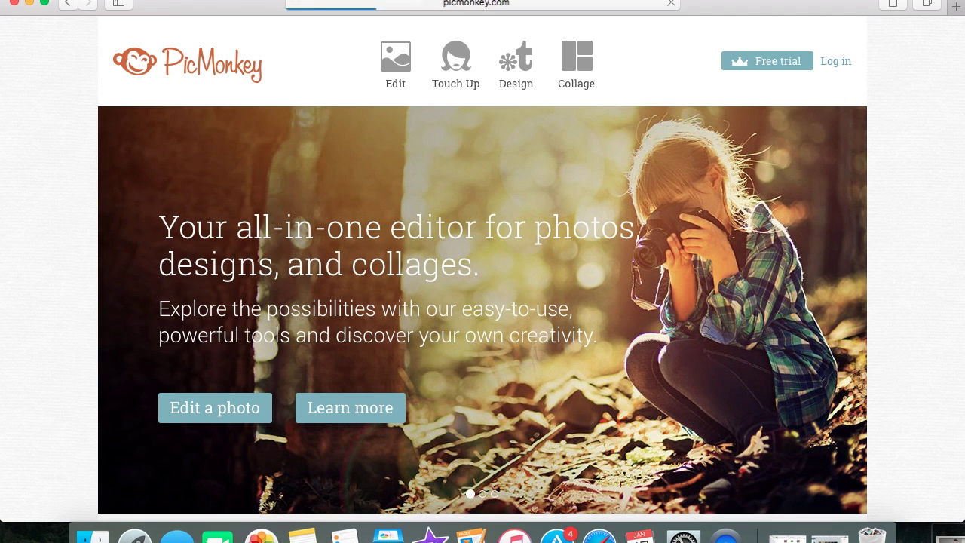
# Step: Create a blank PicMonkey design with a custom canvas of 1350 × 760 pixels
pyautogui.moveTo(417, 67)
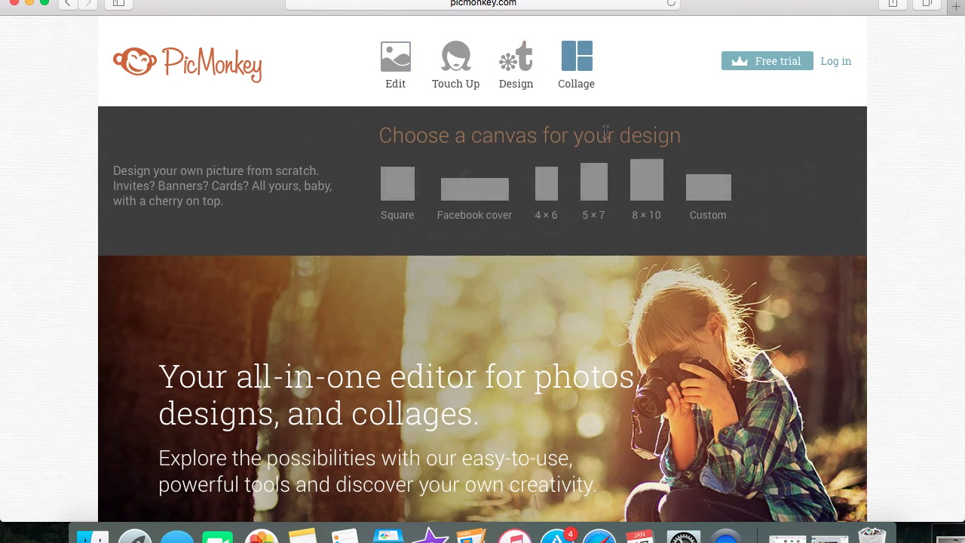
pyautogui.moveTo(517, 85)
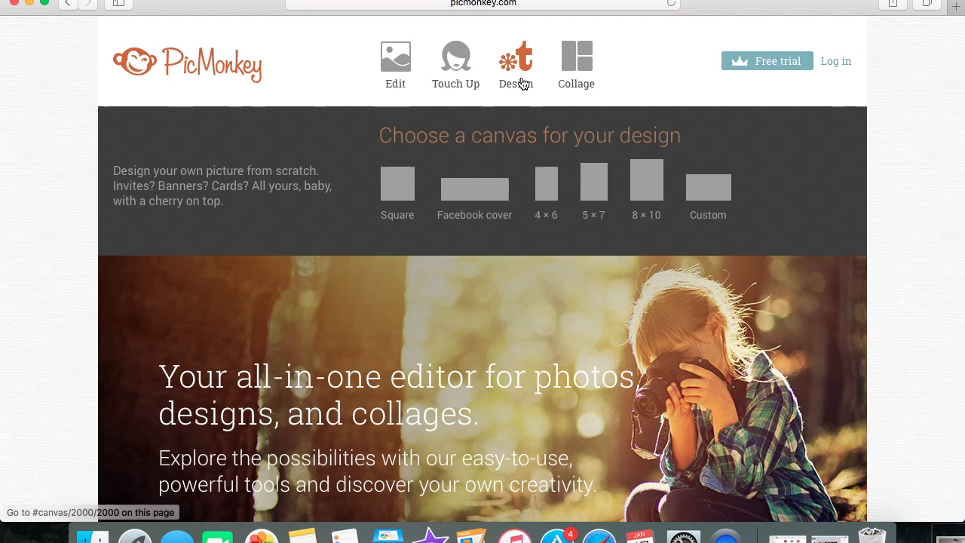
pyautogui.click(707, 189)
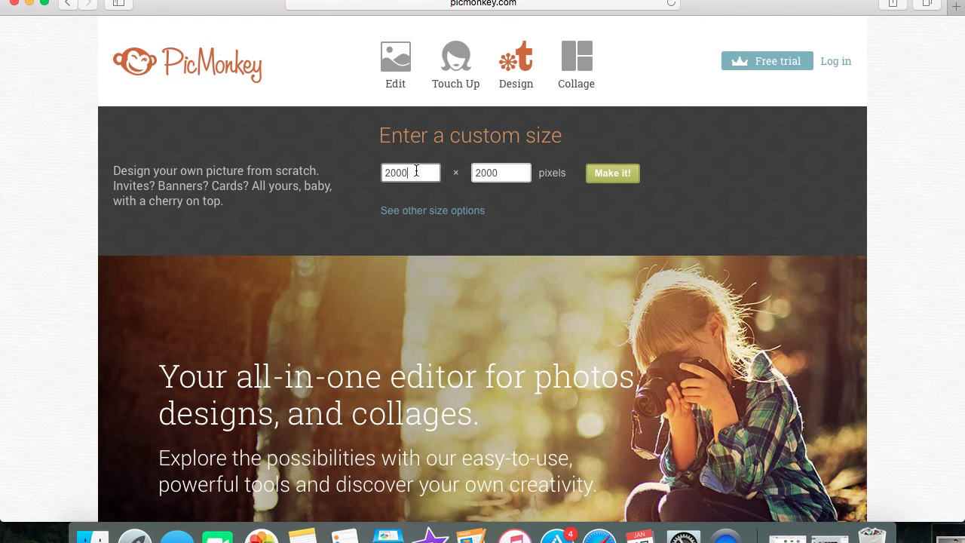
pyautogui.press('BackSpace')
pyautogui.press('BackSpace')
pyautogui.press('BackSpace')
pyautogui.press('BackSpace')
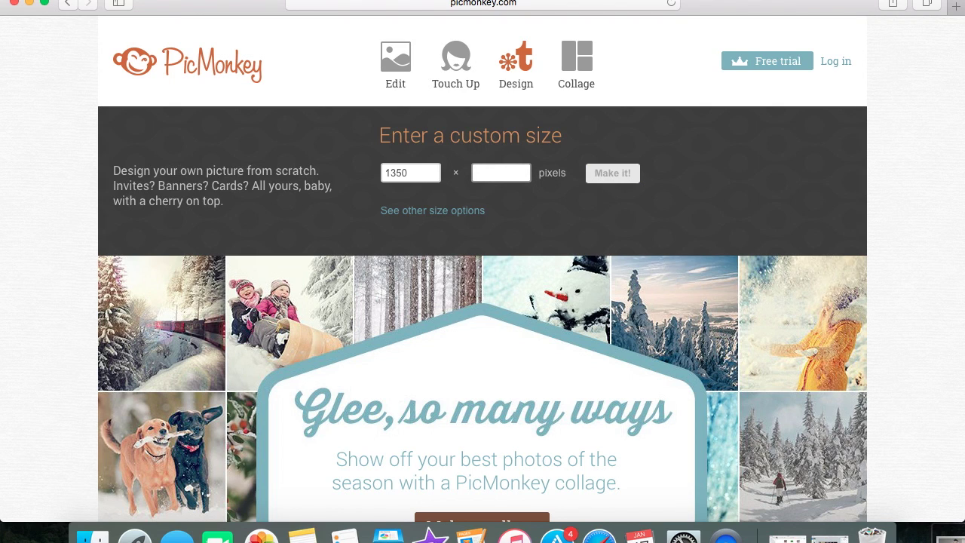
pyautogui.click(600, 174)
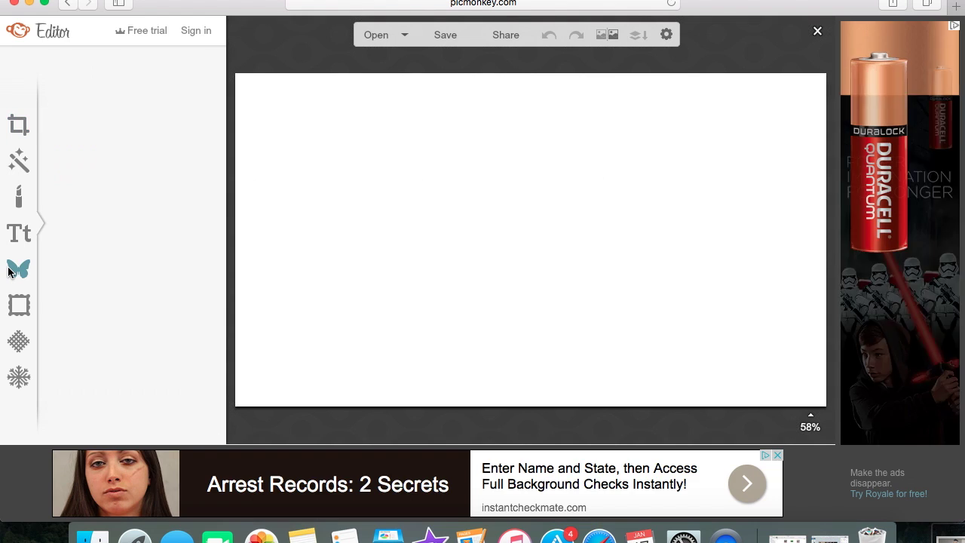
# Step: Browse the overlay categories and add a triangle from the Geometric set to the canvas
pyautogui.click(17, 269)
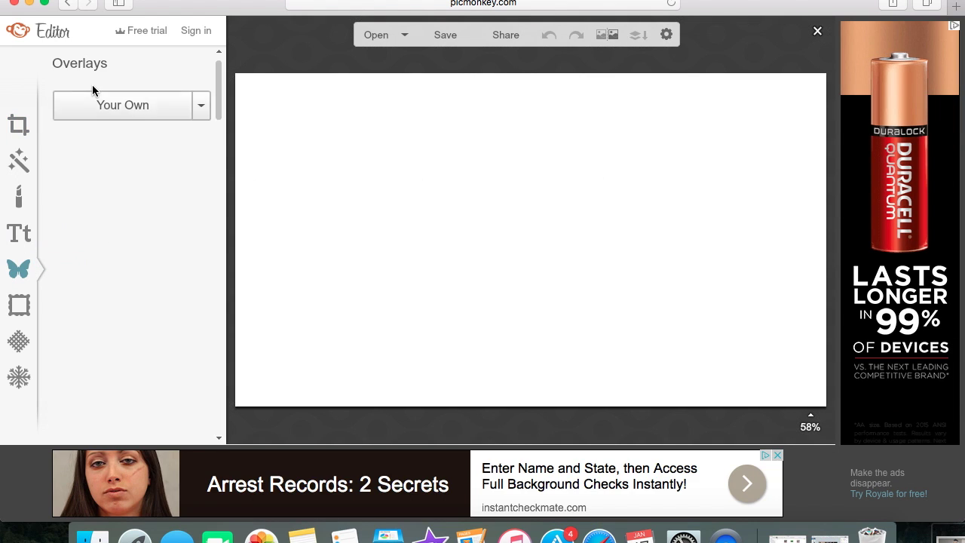
pyautogui.click(98, 172)
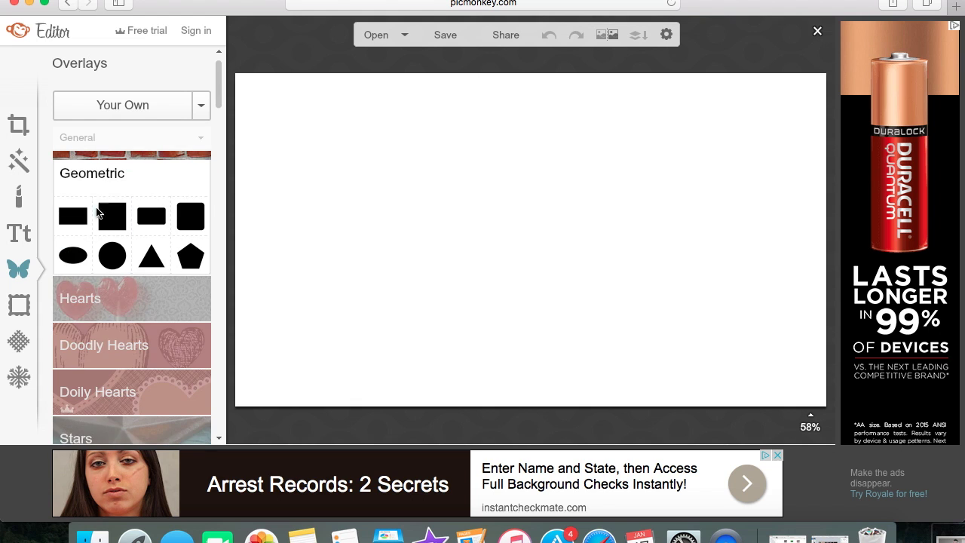
pyautogui.click(99, 299)
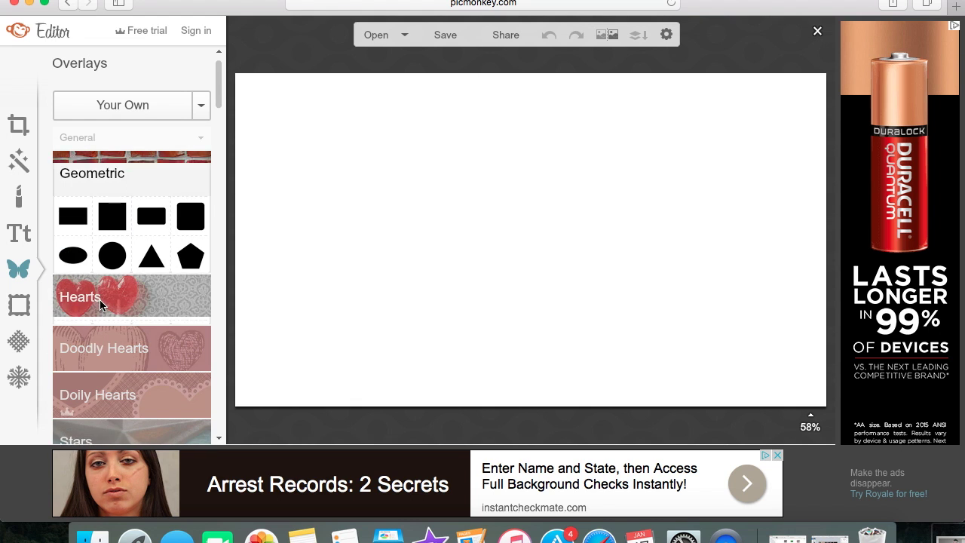
pyautogui.click(120, 188)
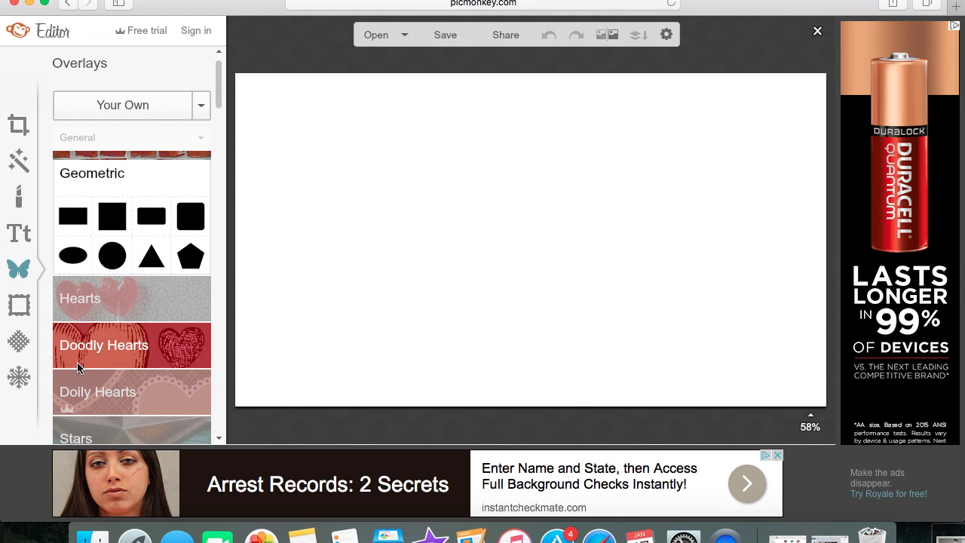
pyautogui.click(78, 367)
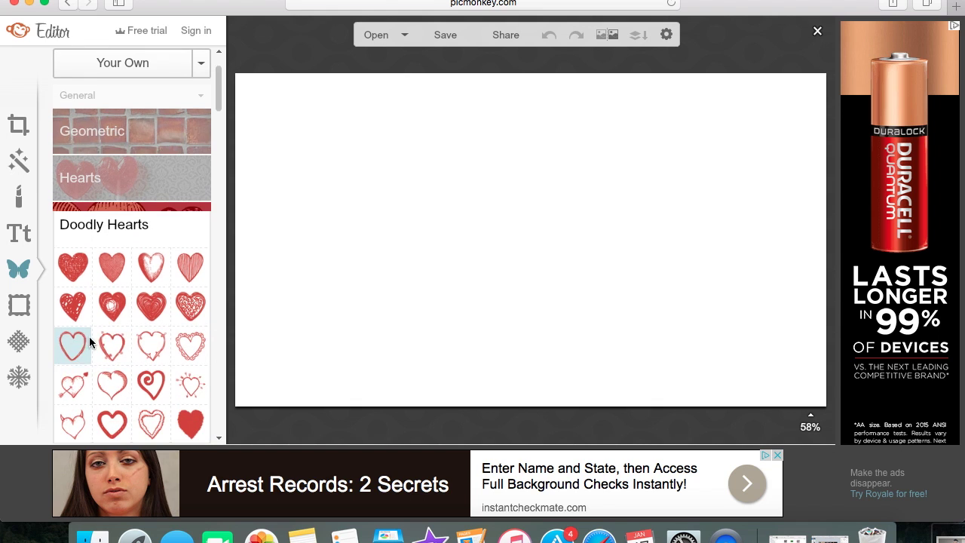
pyautogui.click(158, 133)
pyautogui.click(149, 218)
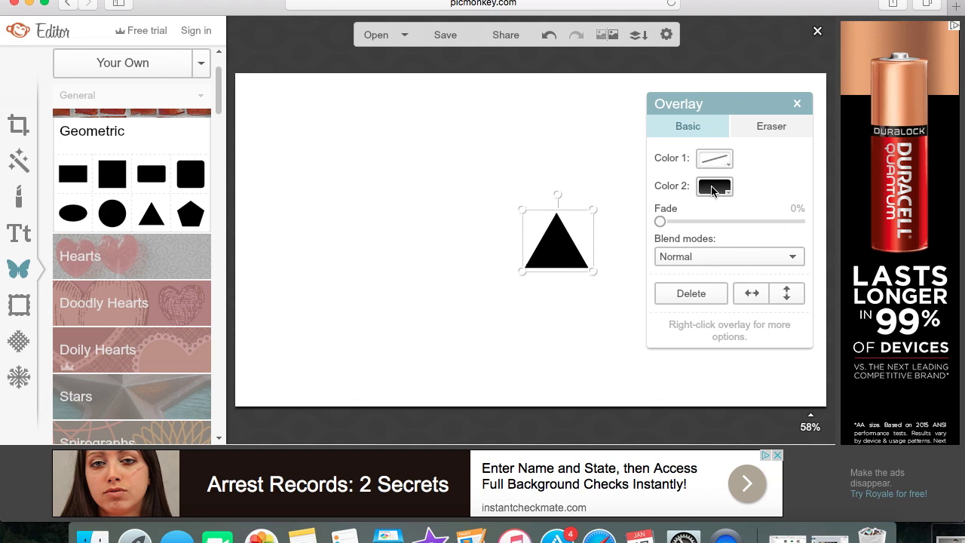
# Step: Color the triangle green and enlarge it at the canvas's left edge to nearly the full canvas height
pyautogui.click(713, 187)
pyautogui.click(749, 281)
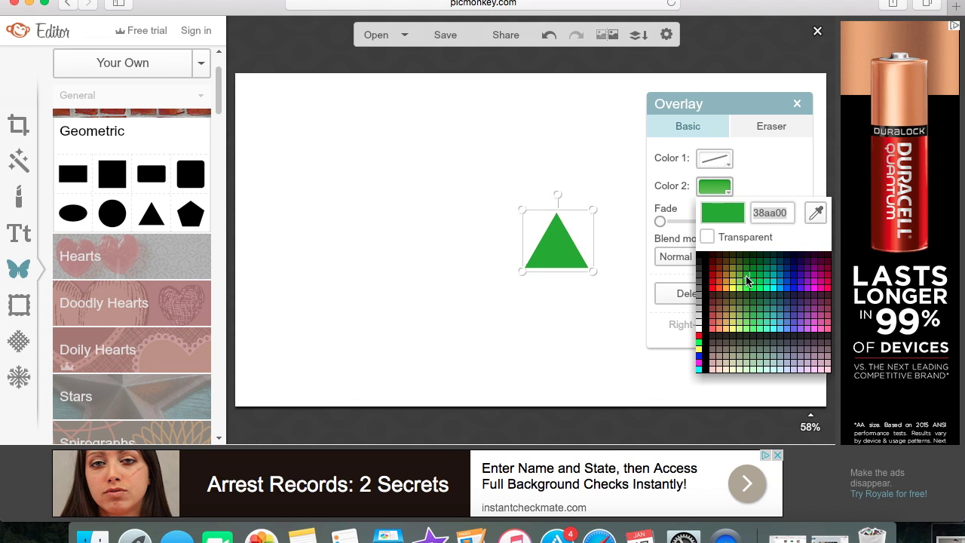
pyautogui.click(747, 281)
pyautogui.click(541, 158)
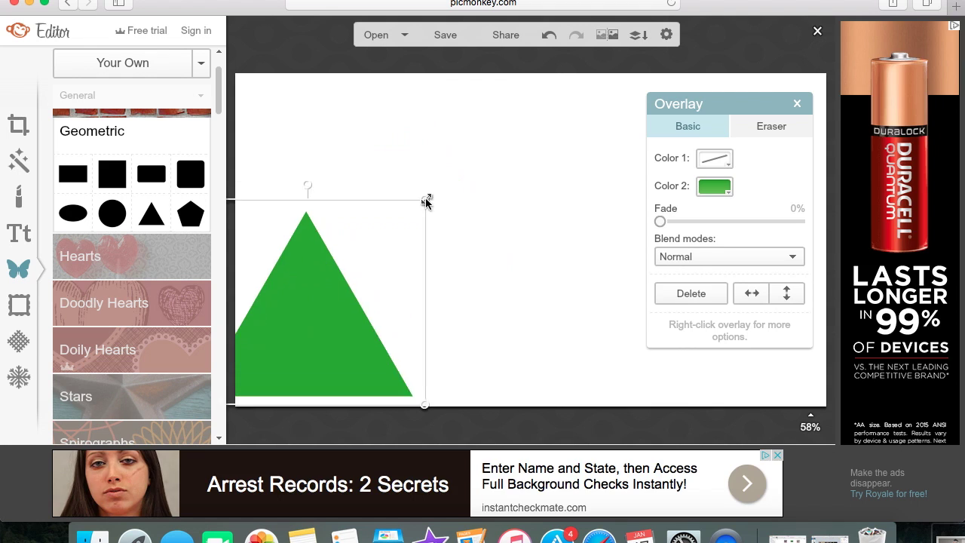
pyautogui.moveTo(426, 202); pyautogui.dragTo(420, 71)
# Step: Duplicate the large green triangle, turn the copy upside down and place it just right of the original
pyautogui.rightClick(264, 228)
pyautogui.click(322, 346)
pyautogui.moveTo(316, 324); pyautogui.dragTo(627, 316)
pyautogui.moveTo(566, 59); pyautogui.dragTo(566, 410)
pyautogui.moveTo(567, 278); pyautogui.dragTo(442, 278)
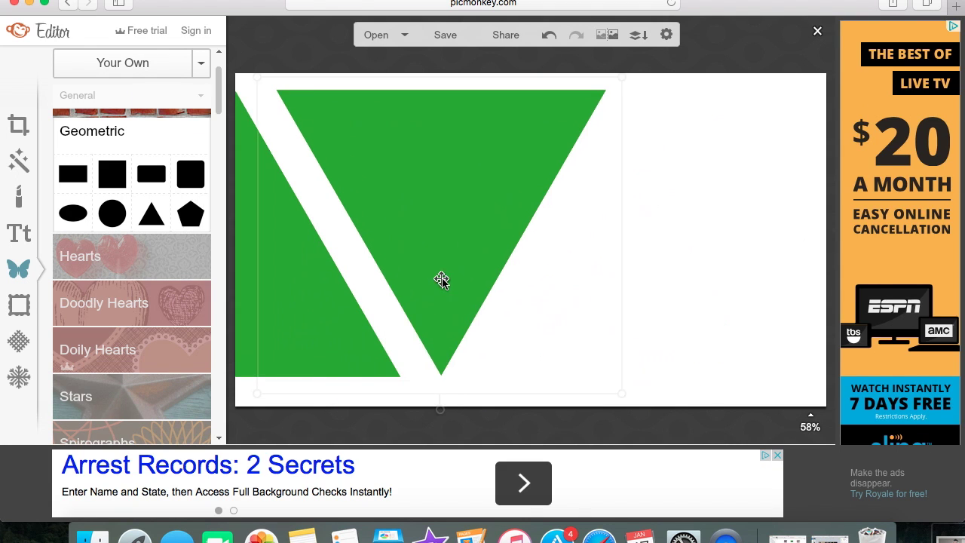
# Step: Shrink the large triangles and duplicate them to extend the alternating upright and inverted row across the canvas
pyautogui.moveTo(623, 392); pyautogui.dragTo(510, 297)
pyautogui.rightClick(389, 192)
pyautogui.click(429, 314)
pyautogui.moveTo(422, 211); pyautogui.dragTo(777, 226)
pyautogui.rightClick(511, 226)
pyautogui.click(551, 346)
pyautogui.click(317, 316)
pyautogui.moveTo(420, 388); pyautogui.dragTo(367, 298)
pyautogui.click(377, 331)
# Step: Add duplicate upright triangles along the canvas's lower edge and adjust the inverted triangle in the upper row
pyautogui.rightClick(270, 212)
pyautogui.click(317, 332)
pyautogui.moveTo(285, 227); pyautogui.dragTo(414, 422)
pyautogui.moveTo(393, 362); pyautogui.dragTo(684, 367)
pyautogui.moveTo(248, 188); pyautogui.dragTo(249, 167)
pyautogui.moveTo(512, 65); pyautogui.dragTo(485, 97)
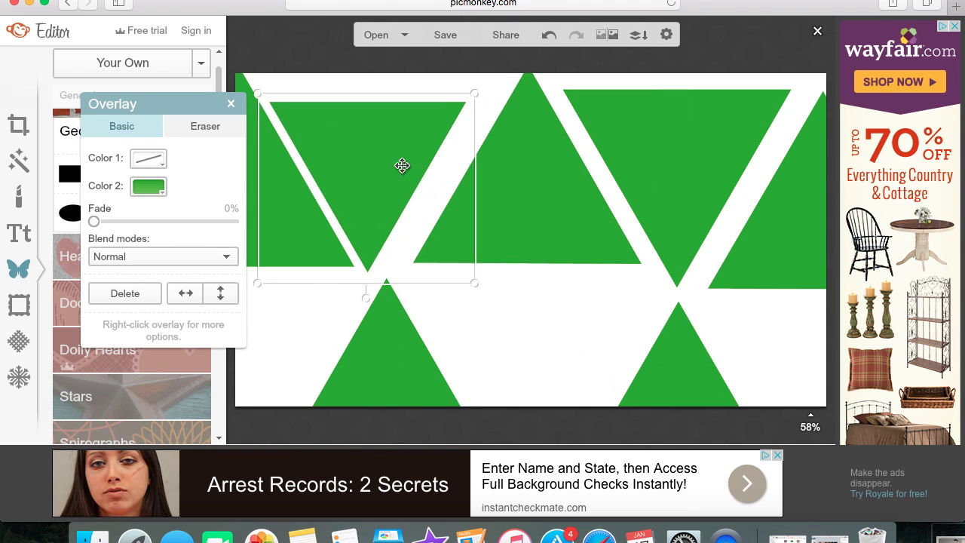
# Step: Arrange the green triangles into two rows with white bands between them, filling the lower row with further triangles
pyautogui.moveTo(367, 188); pyautogui.dragTo(386, 160)
pyautogui.moveTo(520, 211); pyautogui.dragTo(520, 159)
pyautogui.moveTo(682, 172); pyautogui.dragTo(675, 122)
pyautogui.moveTo(777, 233); pyautogui.dragTo(770, 182)
pyautogui.moveTo(308, 234); pyautogui.dragTo(309, 222)
pyautogui.moveTo(679, 362); pyautogui.dragTo(678, 333)
pyautogui.moveTo(521, 189)
pyautogui.mouseDown()
pyautogui.moveTo(506, 402)
pyautogui.moveTo(506, 389)
pyautogui.mouseUp()
pyautogui.moveTo(528, 332); pyautogui.dragTo(800, 336)
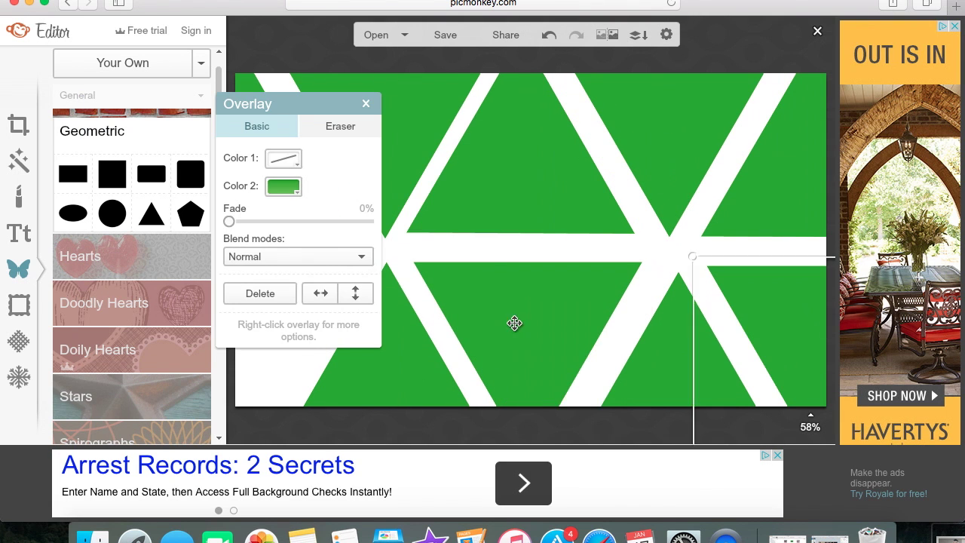
pyautogui.click(482, 249)
pyautogui.moveTo(444, 185); pyautogui.dragTo(461, 193)
# Step: Save the finished triangle design to the Desktop as an image named triangles
pyautogui.click(441, 34)
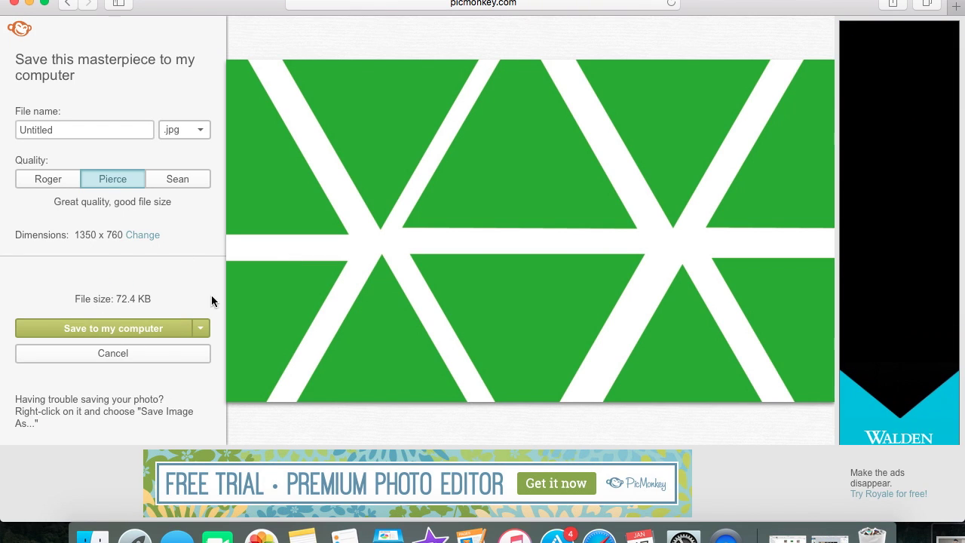
pyautogui.rightClick(477, 264)
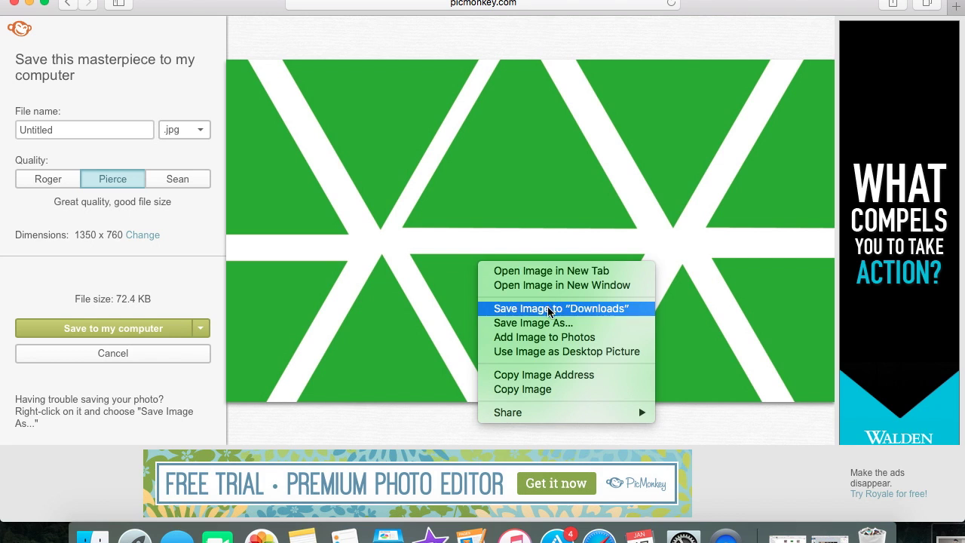
pyautogui.click(539, 323)
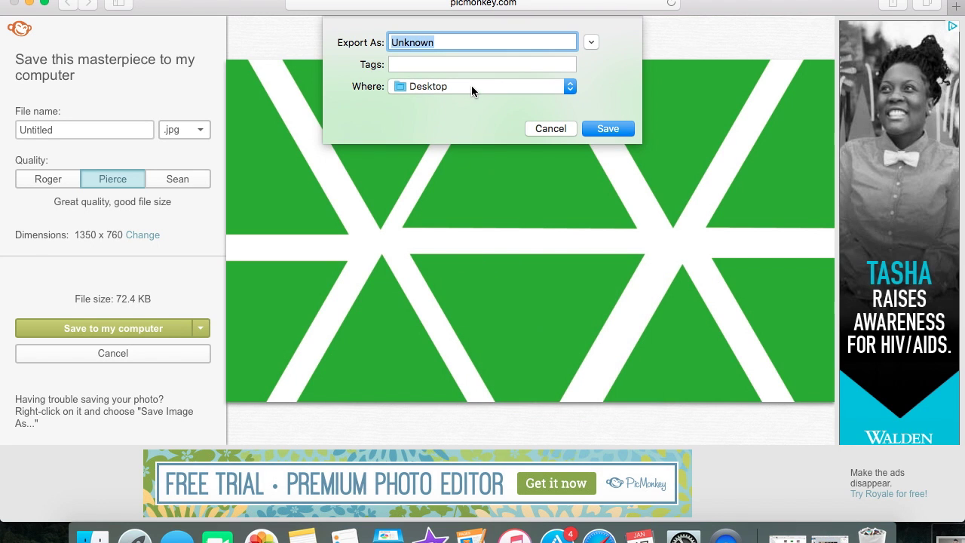
pyautogui.press('BackSpace')
pyautogui.write('tria')
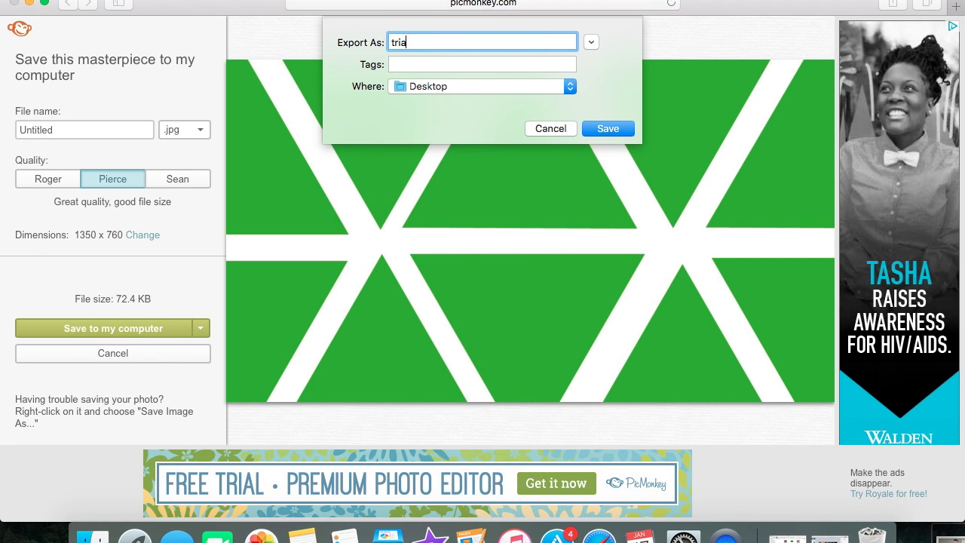
pyautogui.write('ngles')
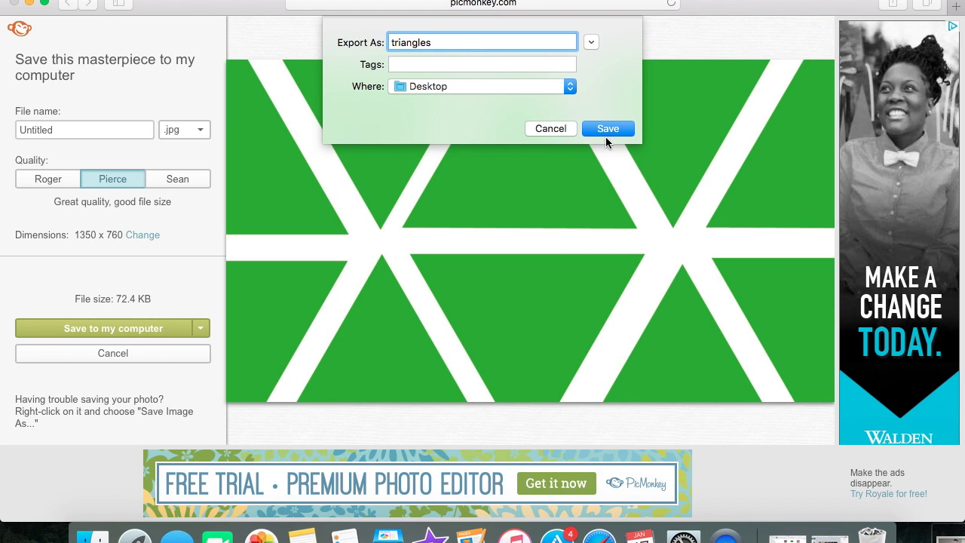
pyautogui.click(606, 133)
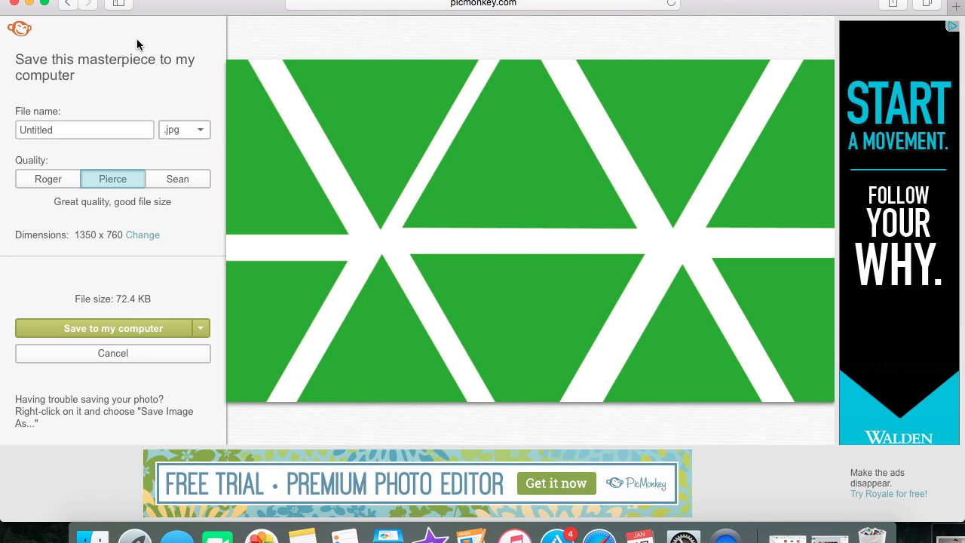
# Step: Switch to iMovie and import the triangles image from the Desktop into the Tutorial event
pyautogui.click(430, 537)
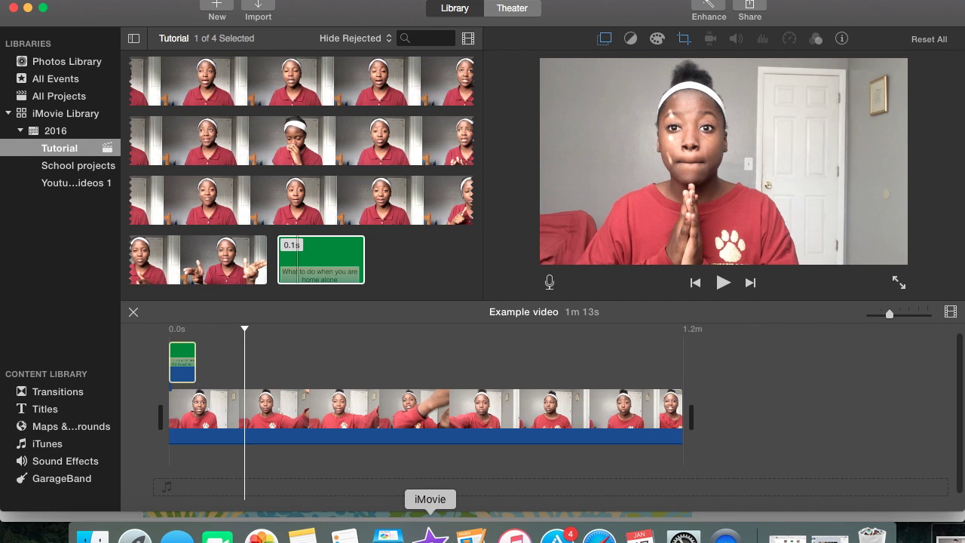
pyautogui.click(258, 8)
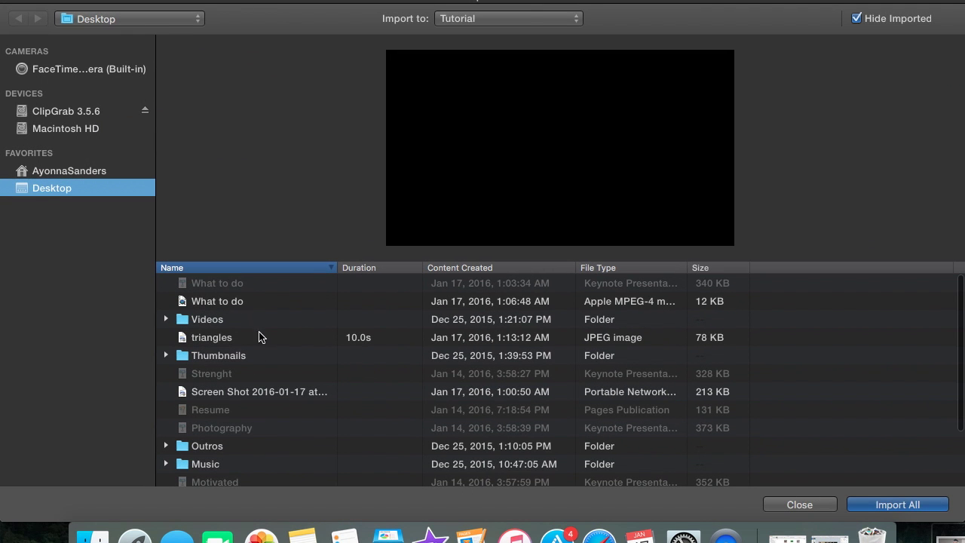
pyautogui.click(243, 340)
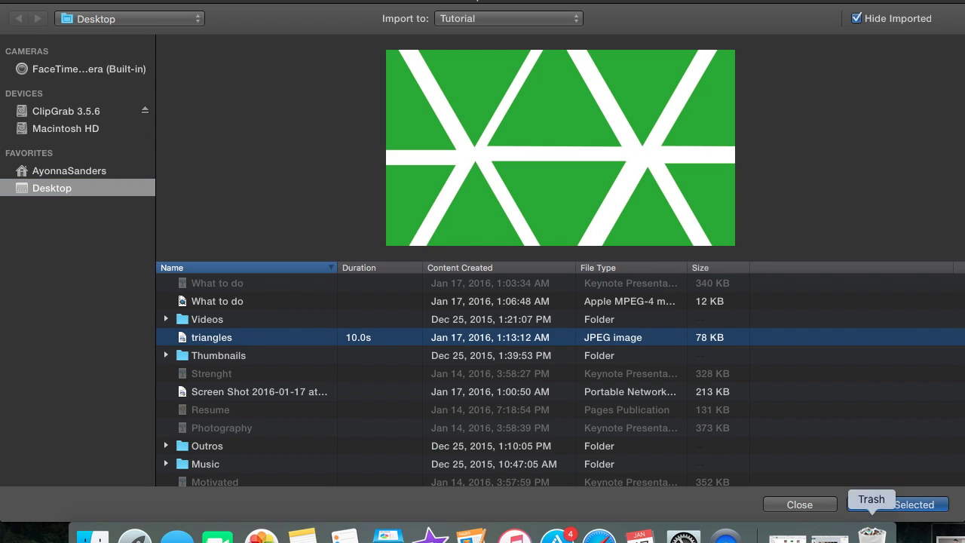
pyautogui.click(909, 504)
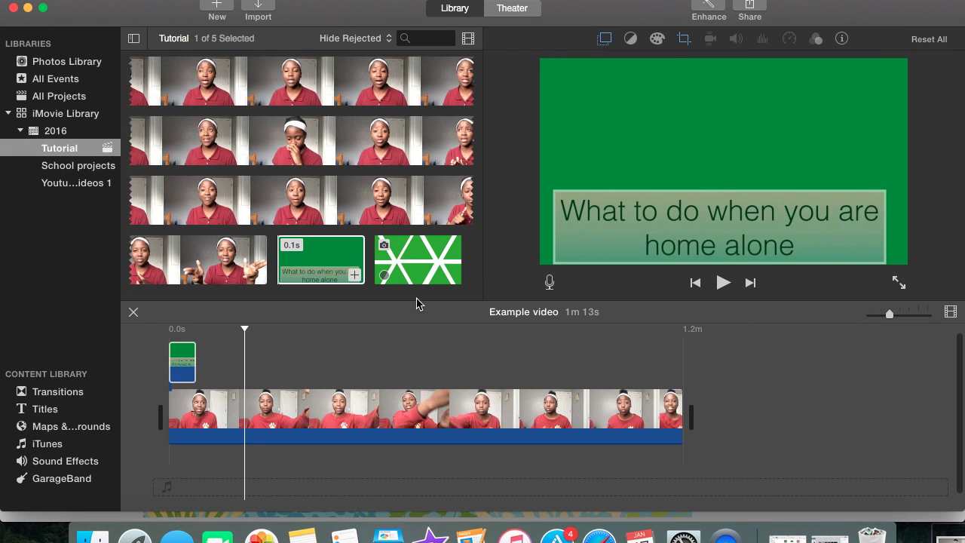
# Step: Place the triangles image above the main clip after the title overlay and extend its duration
pyautogui.moveTo(413, 254); pyautogui.dragTo(224, 344)
pyautogui.click(214, 349)
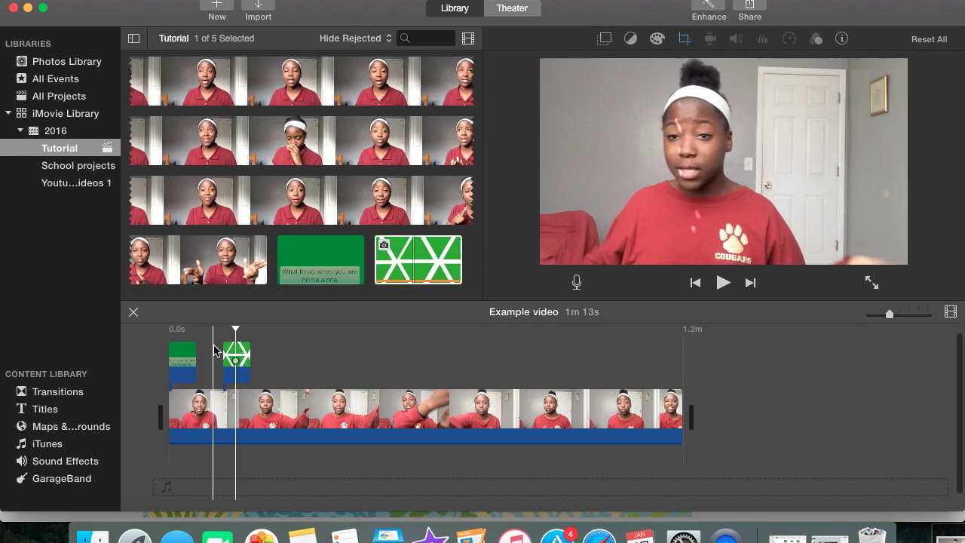
pyautogui.press('super+plus')
pyautogui.moveTo(284, 365); pyautogui.dragTo(370, 360)
pyautogui.click(223, 331)
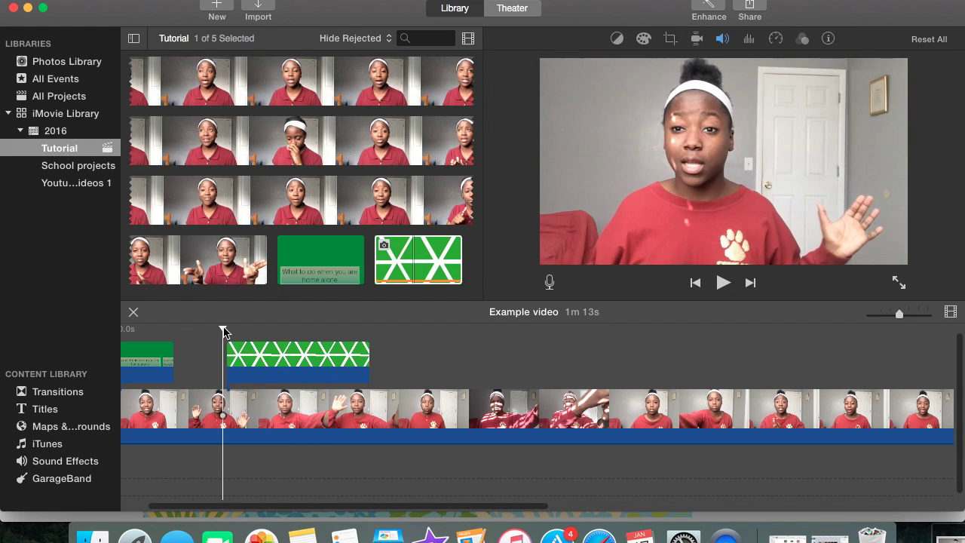
# Step: Set the triangles overlay to Green/Blue Screen and play the result from the overlay's start
pyautogui.click(281, 360)
pyautogui.click(605, 39)
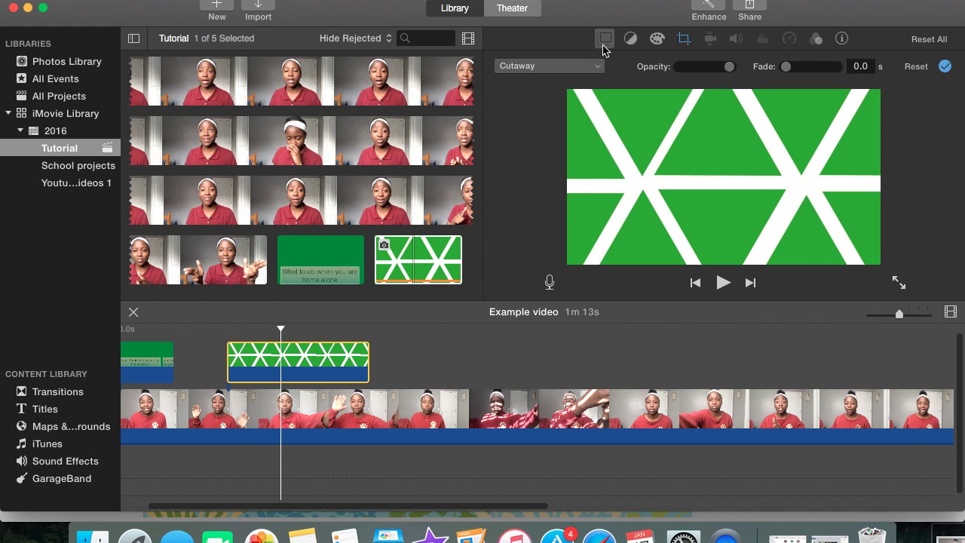
pyautogui.click(542, 67)
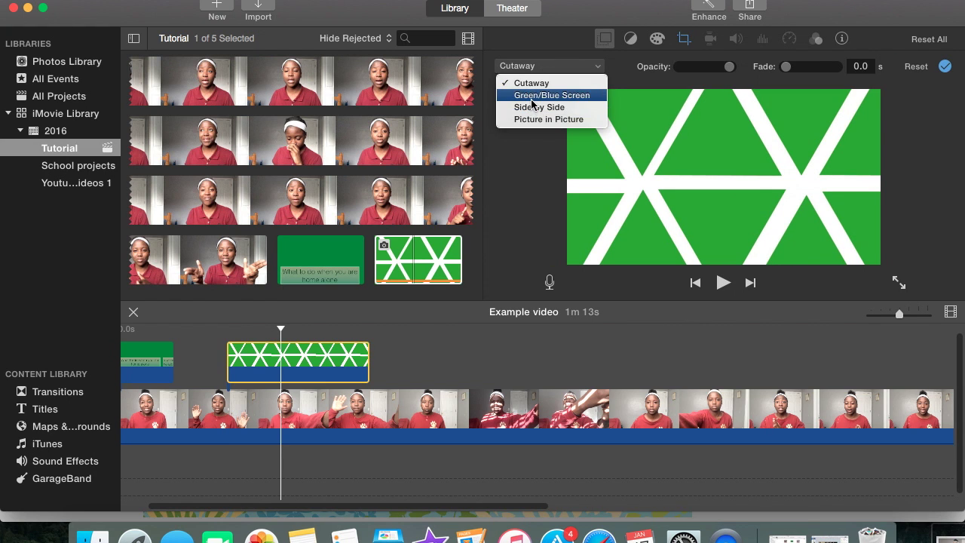
pyautogui.click(531, 103)
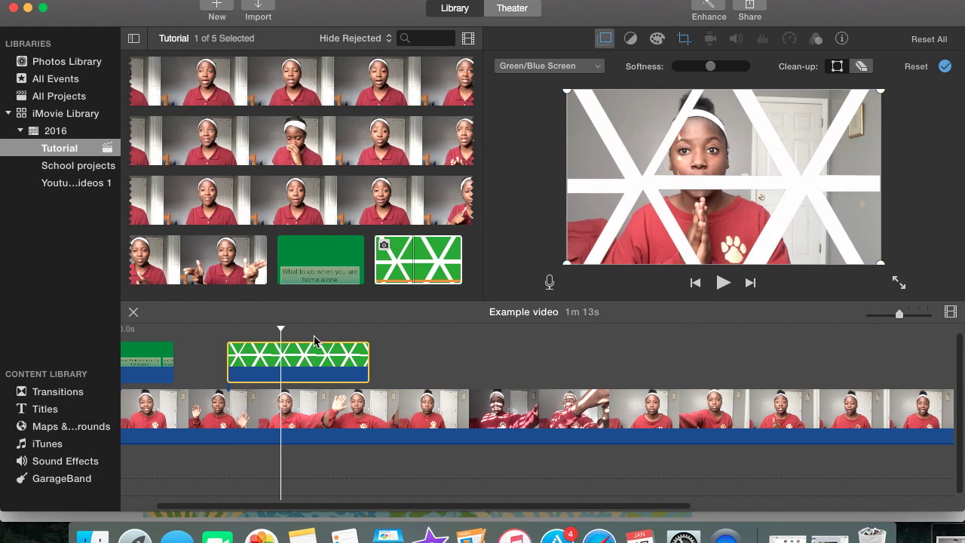
pyautogui.click(226, 347)
pyautogui.press('space')
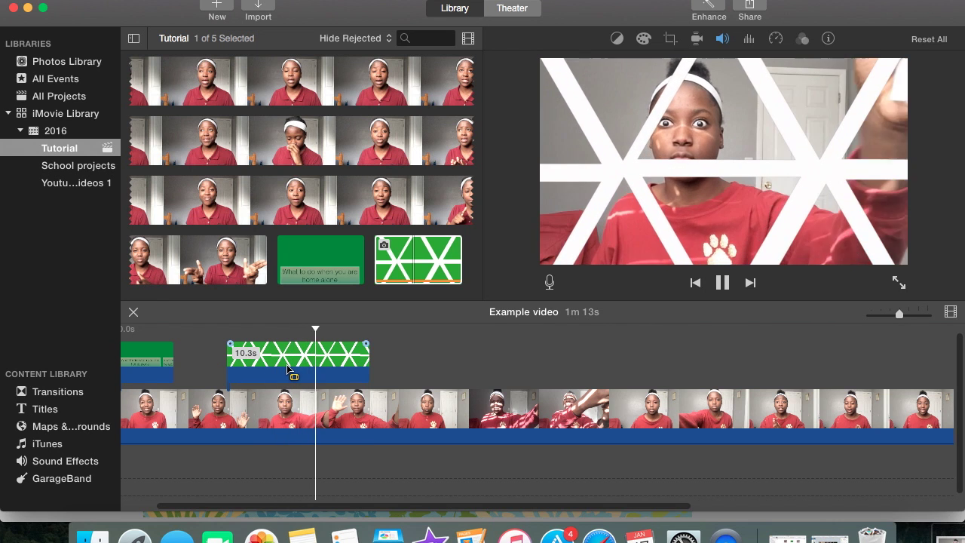
pyautogui.press('space')
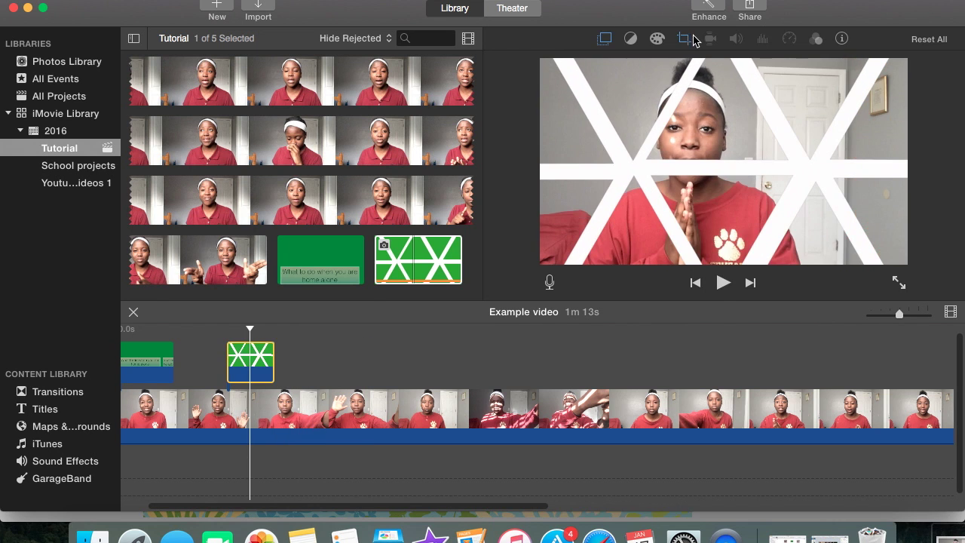
# Step: Apply the Ken Burns crop style to the triangles overlay
pyautogui.click(685, 40)
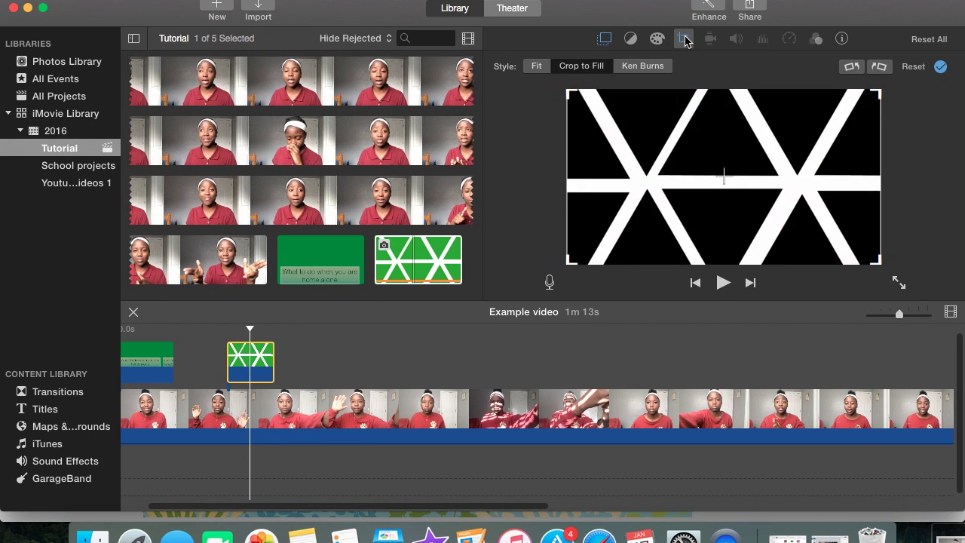
pyautogui.click(630, 66)
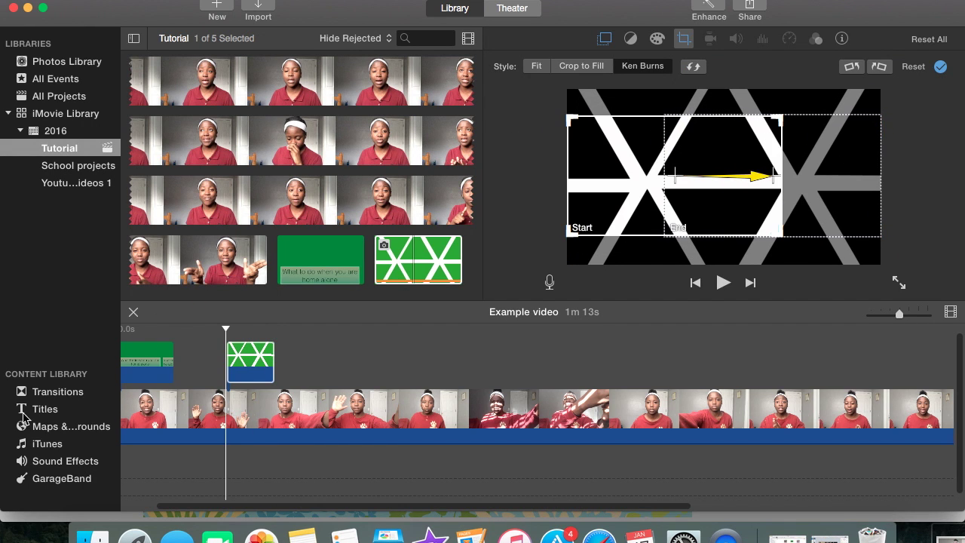
# Step: Play the project from the start of the triangles overlay to check its Ken Burns movement
pyautogui.click(223, 327)
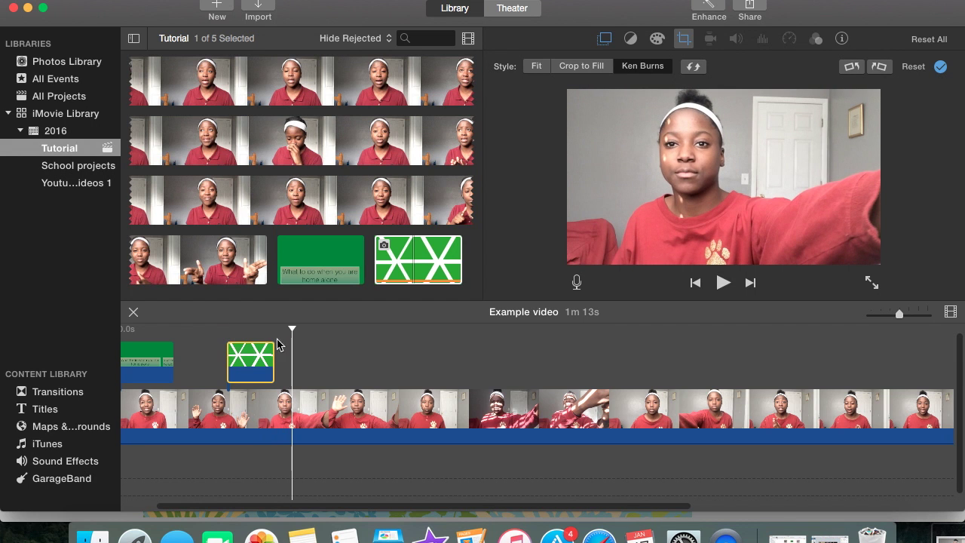
# Step: Switch to Keynote and create a new presentation with the wide White theme
pyautogui.click(392, 281)
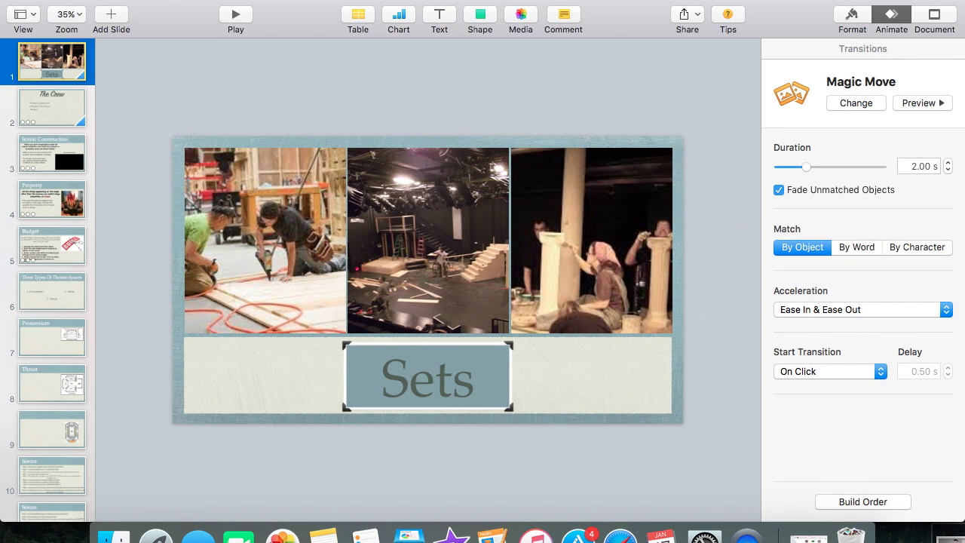
pyautogui.click(123, 1)
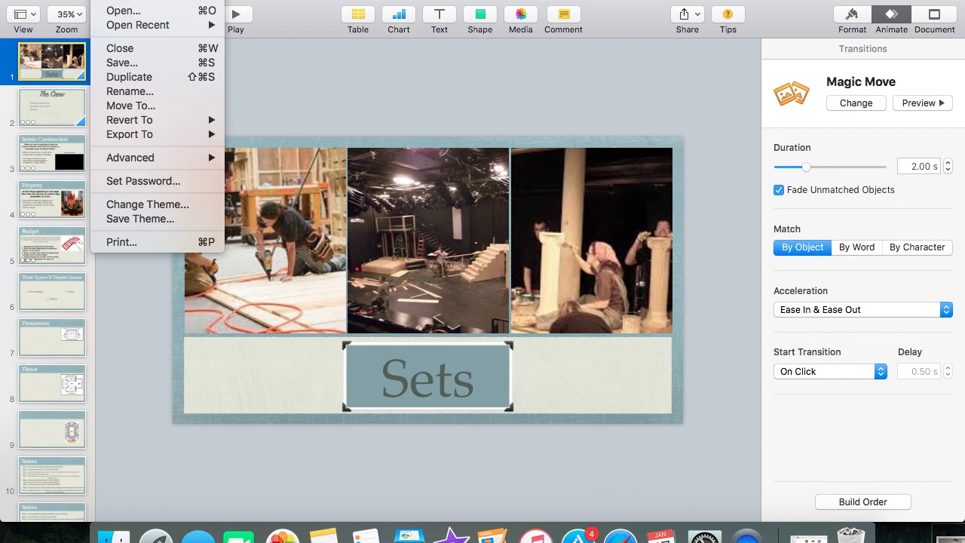
pyautogui.click(123, 2)
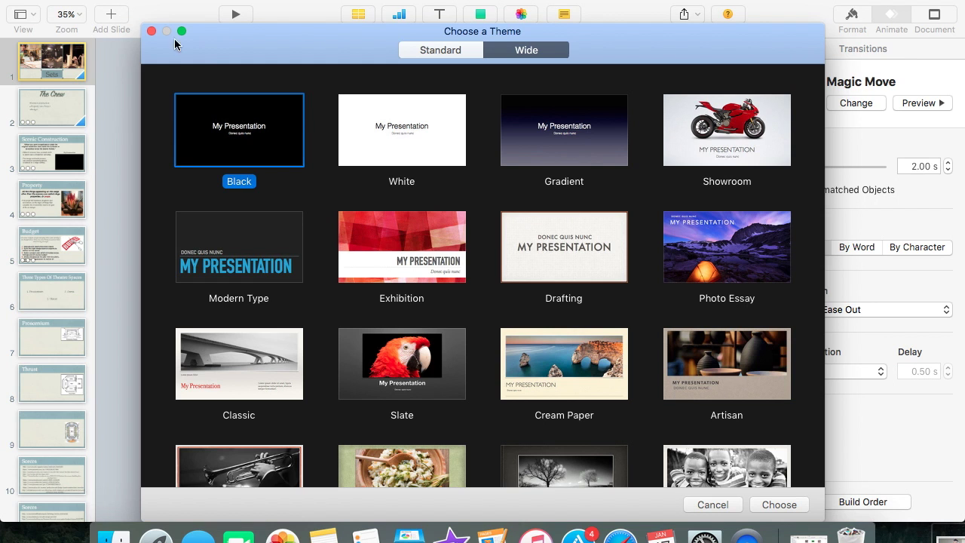
pyautogui.click(447, 162)
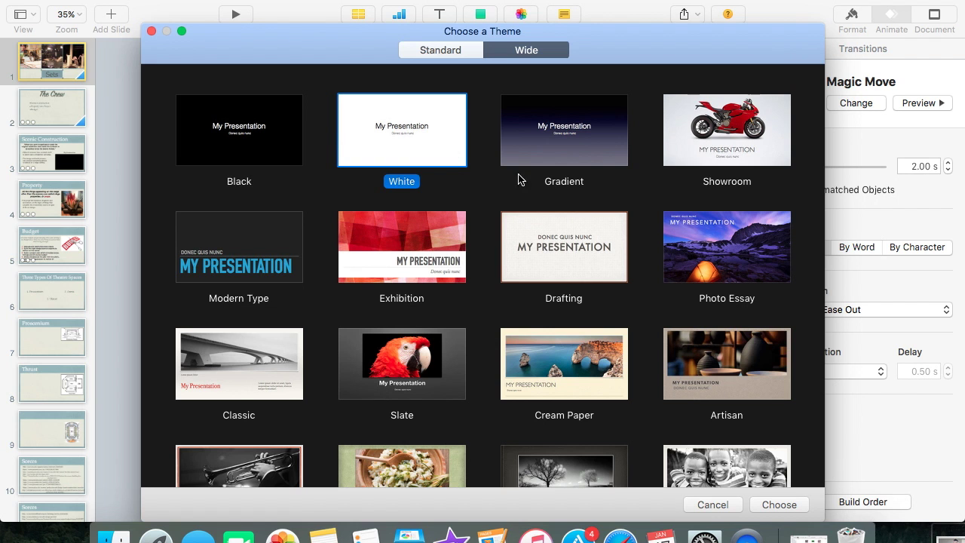
pyautogui.click(780, 504)
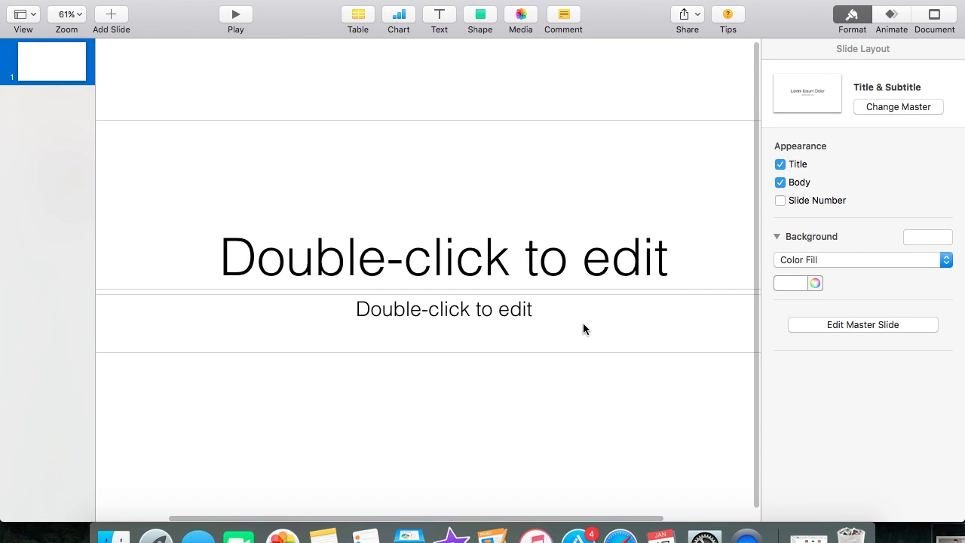
# Step: Change the slide's master to Blank
pyautogui.scroll(-3, 582, 324)
pyautogui.click(910, 106)
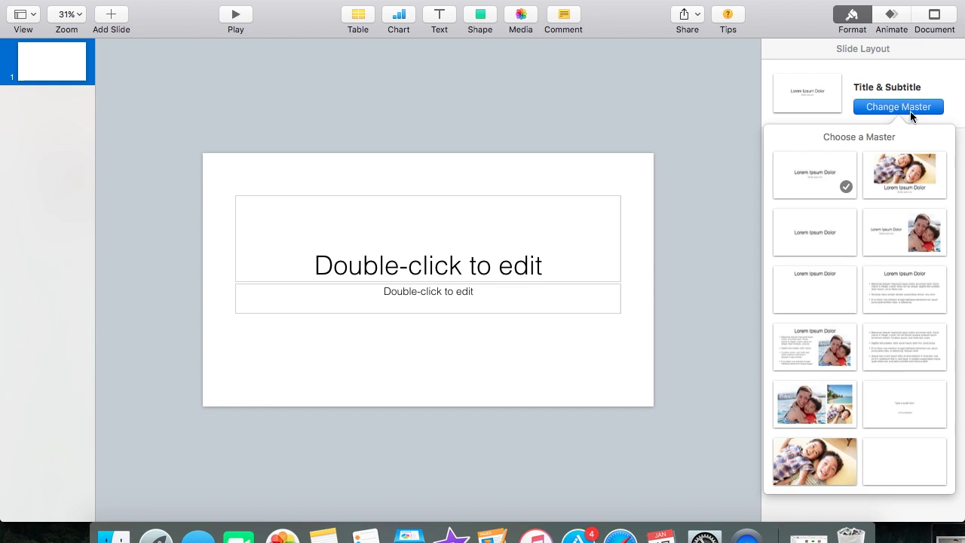
pyautogui.click(902, 462)
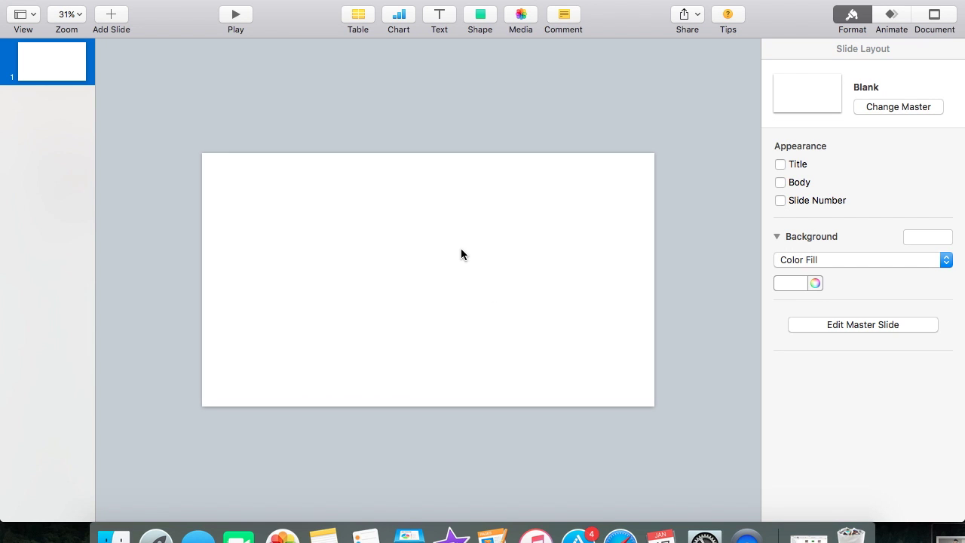
# Step: Set the slide background to an Advanced Gradient Fill using the saved grey-teal and salmon-pink colors
pyautogui.scroll(2, 461, 248)
pyautogui.click(848, 260)
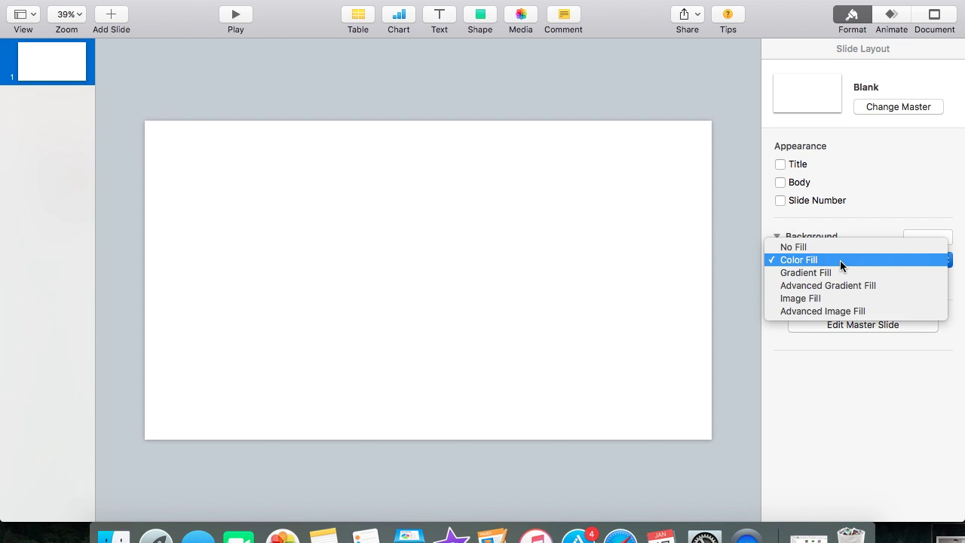
pyautogui.click(840, 282)
pyautogui.click(677, 399)
pyautogui.click(945, 299)
pyautogui.click(696, 388)
# Step: Try a gradient with dark blue and bright blue end stops and an added Carnation pink stop between them
pyautogui.click(705, 256)
pyautogui.click(781, 300)
pyautogui.click(719, 219)
pyautogui.moveTo(854, 291); pyautogui.dragTo(879, 300)
pyautogui.click(762, 302)
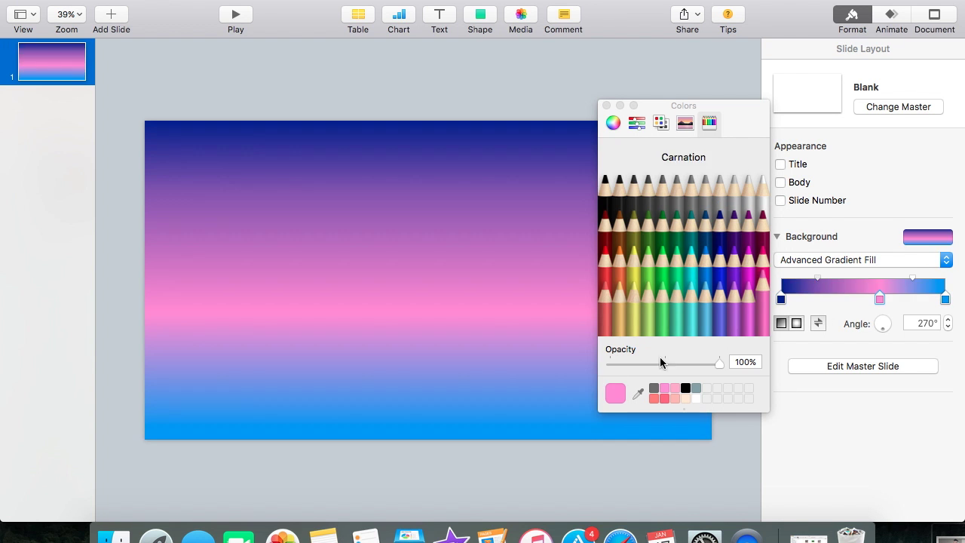
# Step: Undo the blue and Carnation gradient changes and close the color picker
pyautogui.press('super+z')
pyautogui.press('super+z')
pyautogui.press('super+z')
pyautogui.press('super+z')
pyautogui.press('super+z')
pyautogui.click(606, 106)
# Step: Make the background gradient radial, with teal in the center and pink at the edges
pyautogui.click(796, 323)
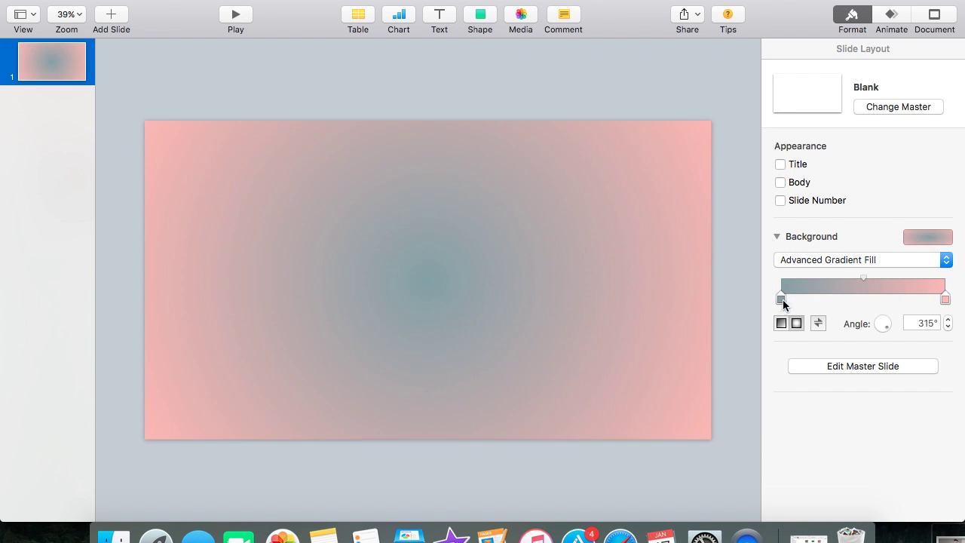
pyautogui.click(781, 300)
pyautogui.click(818, 323)
pyautogui.click(818, 323)
# Step: Export the presentation as a self-playing 720p QuickTime movie with slide and build timings of 0 seconds
pyautogui.click(105, 1)
pyautogui.moveTo(173, 137)
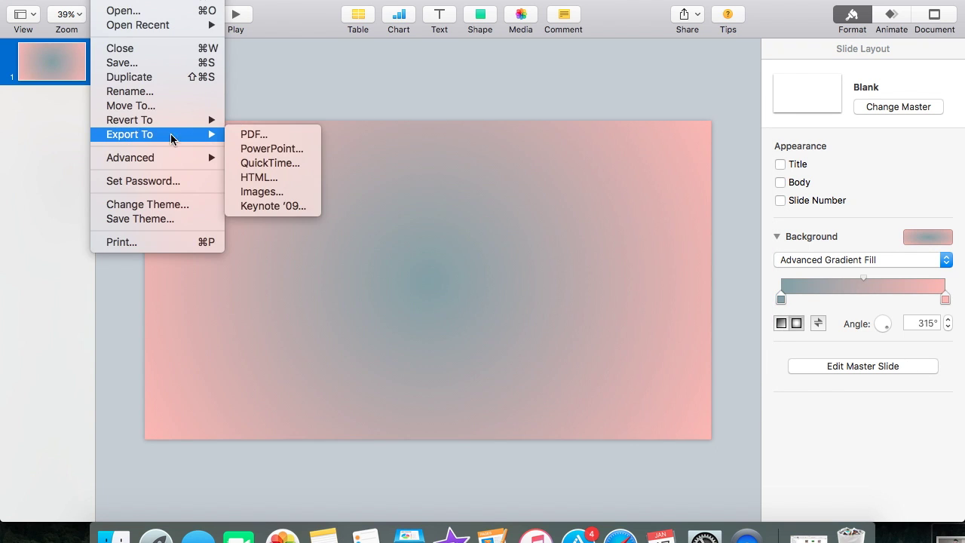
pyautogui.click(265, 163)
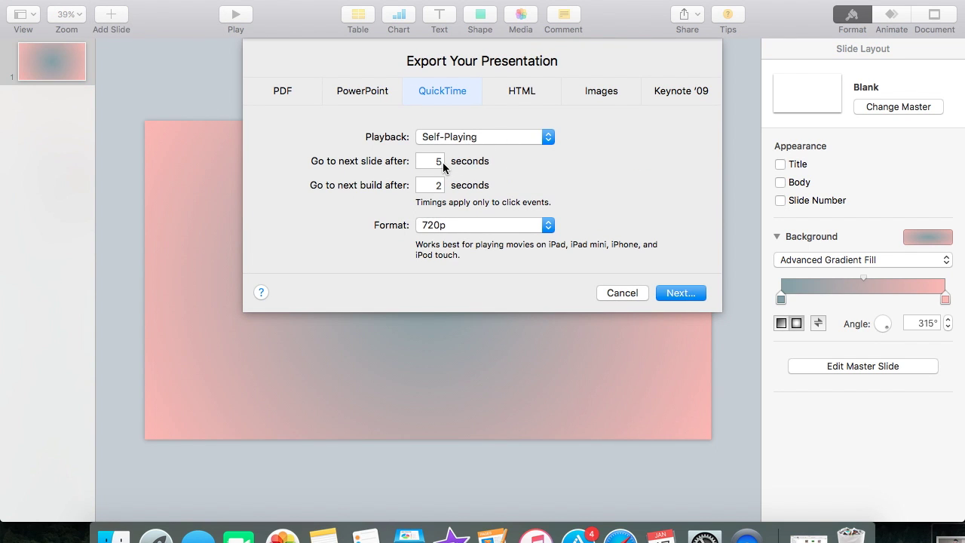
pyautogui.write('0')
pyautogui.press('Tab')
pyautogui.write('0')
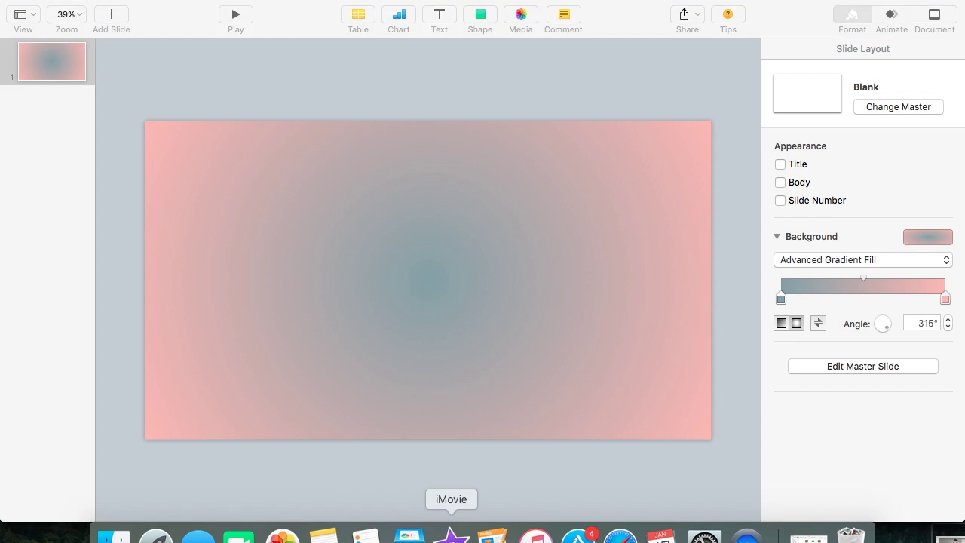
# Step: Switch to iMovie, insert the gradient clip at the start of the main track, and add a freeze frame
pyautogui.click(452, 535)
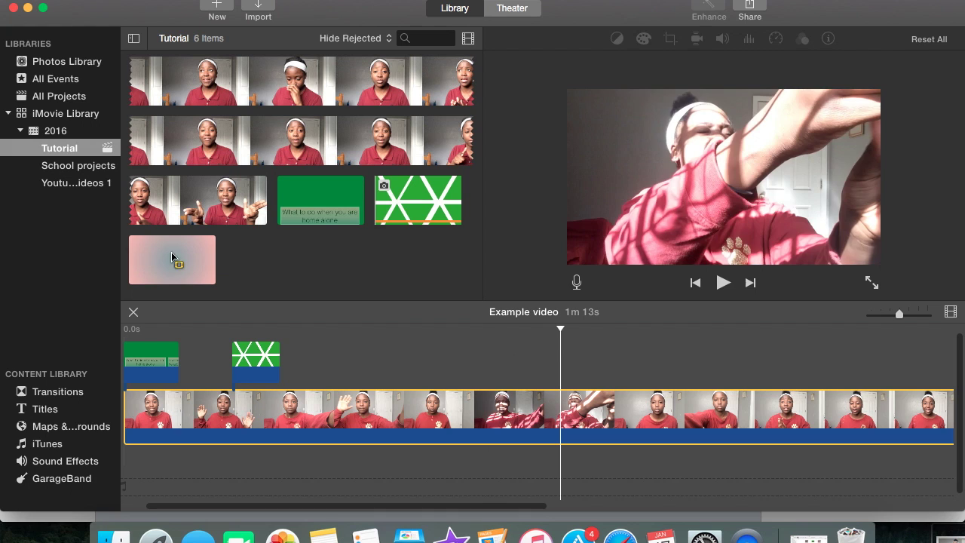
pyautogui.moveTo(173, 263); pyautogui.dragTo(173, 425)
pyautogui.rightClick(177, 415)
pyautogui.click(226, 395)
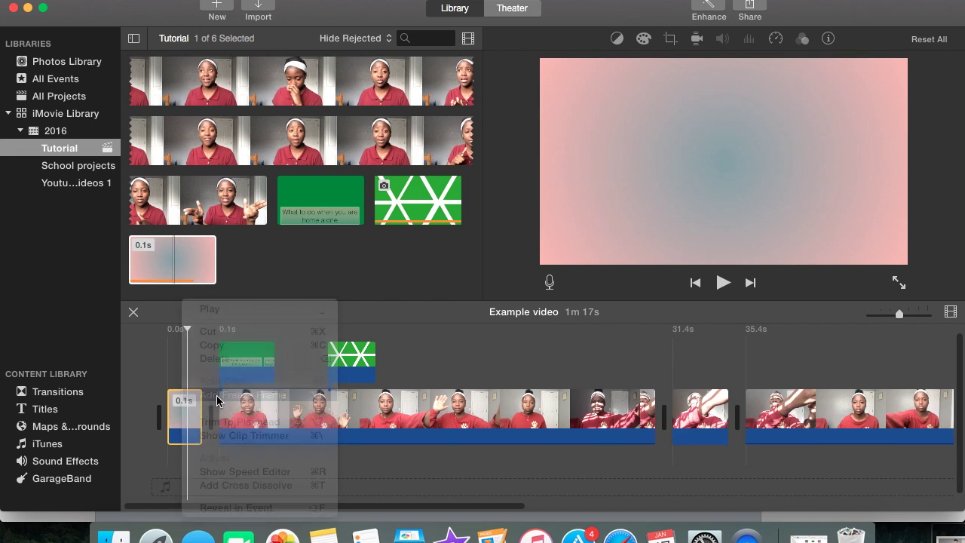
# Step: Delete the short gradient clip and move the gradient still above the last section of the main footage as an overlay
pyautogui.press('Delete')
pyautogui.click(163, 407)
pyautogui.moveTo(163, 407); pyautogui.dragTo(743, 348)
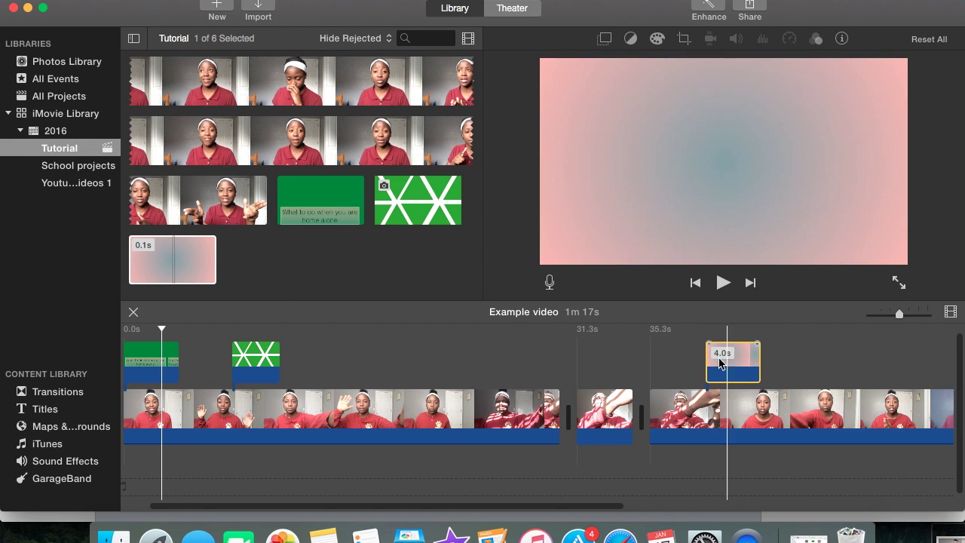
# Step: Play the project from the start of the gradient overlay
pyautogui.click(705, 366)
pyautogui.hscroll(4, 705, 367)
pyautogui.press('space')
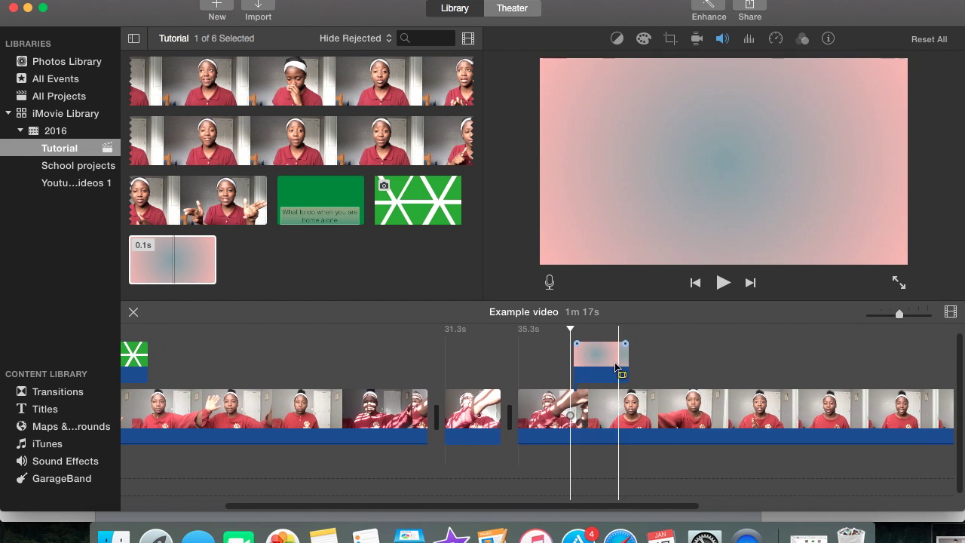
# Step: Lower the gradient overlay's opacity to a bit under half so the footage shows through
pyautogui.click(610, 369)
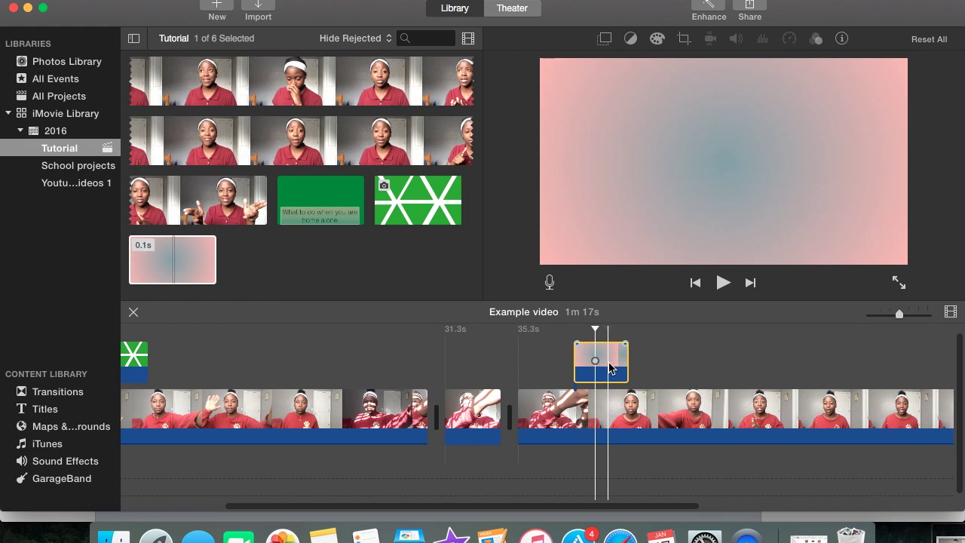
pyautogui.click(604, 40)
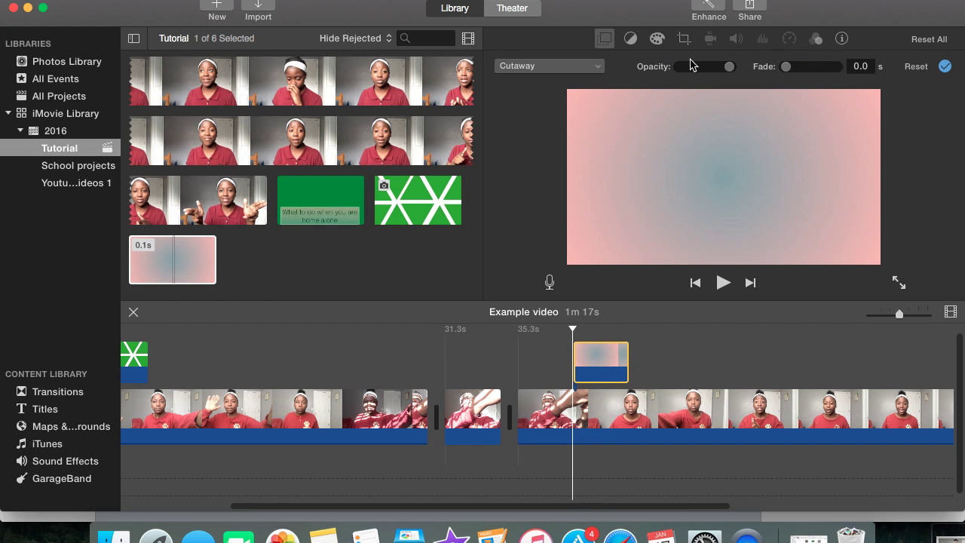
pyautogui.click(688, 66)
pyautogui.click(698, 68)
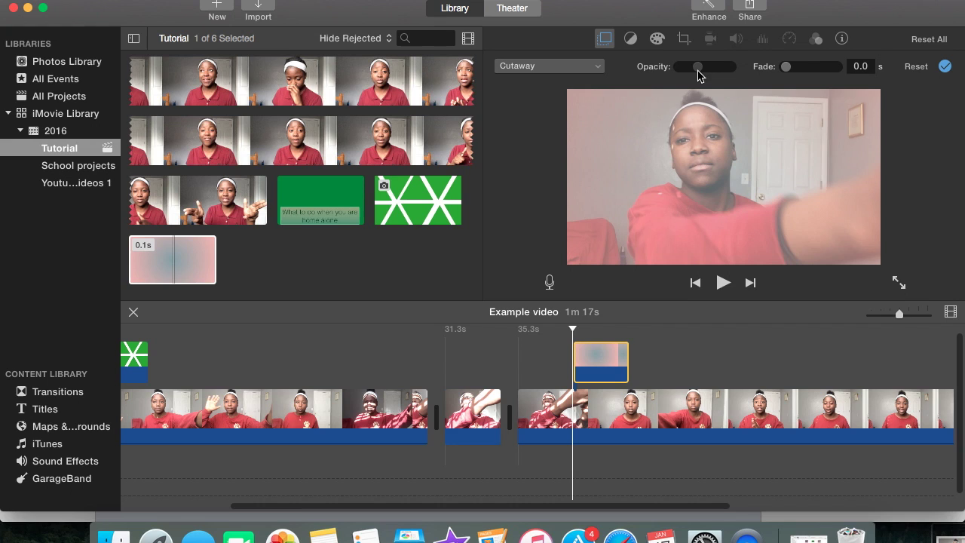
# Step: Keep Cutaway as the gradient's overlay type and reduce its opacity slightly further
pyautogui.click(580, 71)
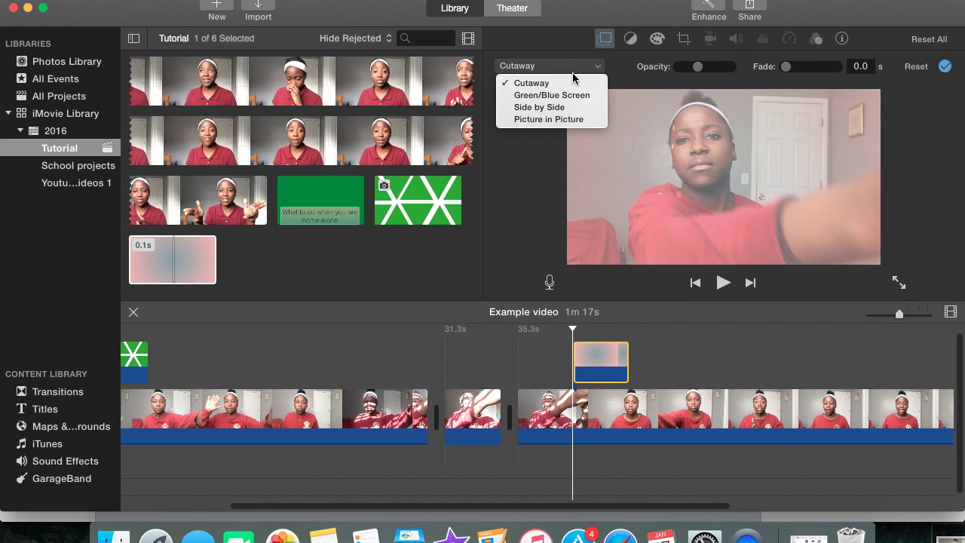
pyautogui.click(567, 84)
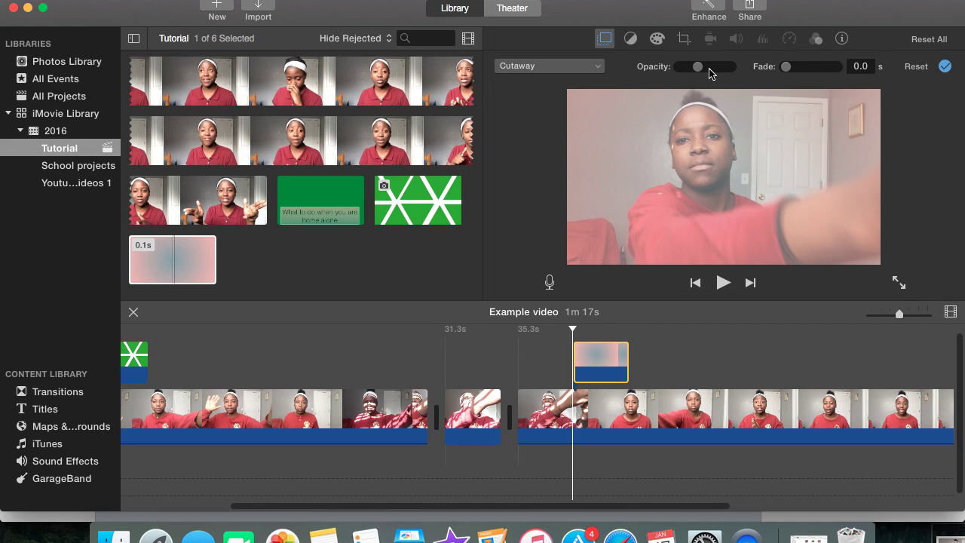
pyautogui.click(709, 68)
pyautogui.click(698, 68)
pyautogui.moveTo(698, 69)
pyautogui.mouseDown()
pyautogui.moveTo(719, 68)
pyautogui.moveTo(693, 70)
pyautogui.mouseUp()
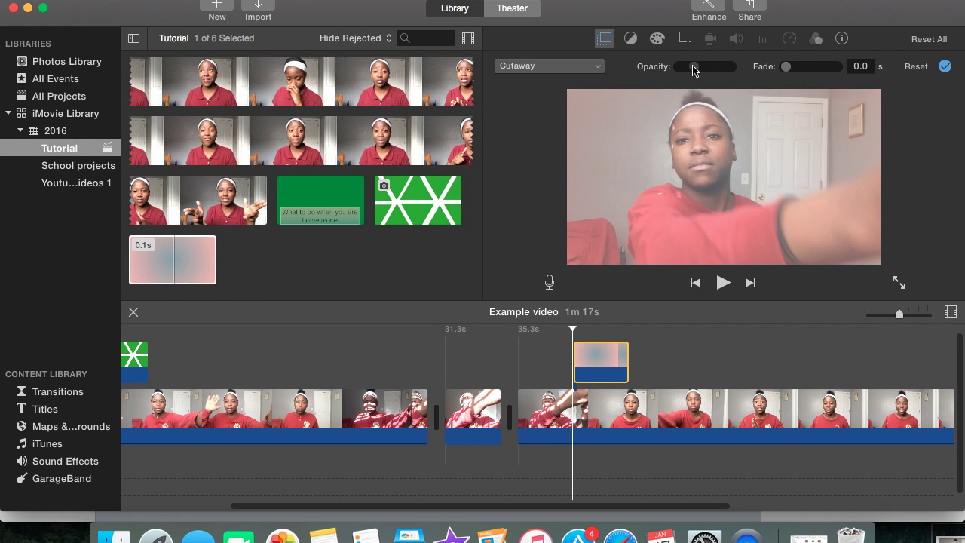
# Step: Play the project from just before the gradient overlay to check the translucent effect
pyautogui.click(561, 348)
pyautogui.press('space')
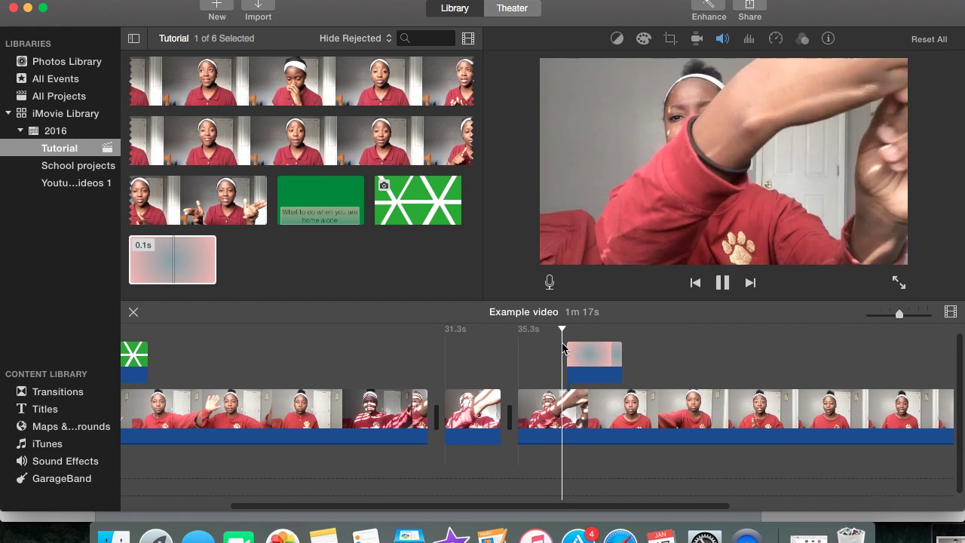